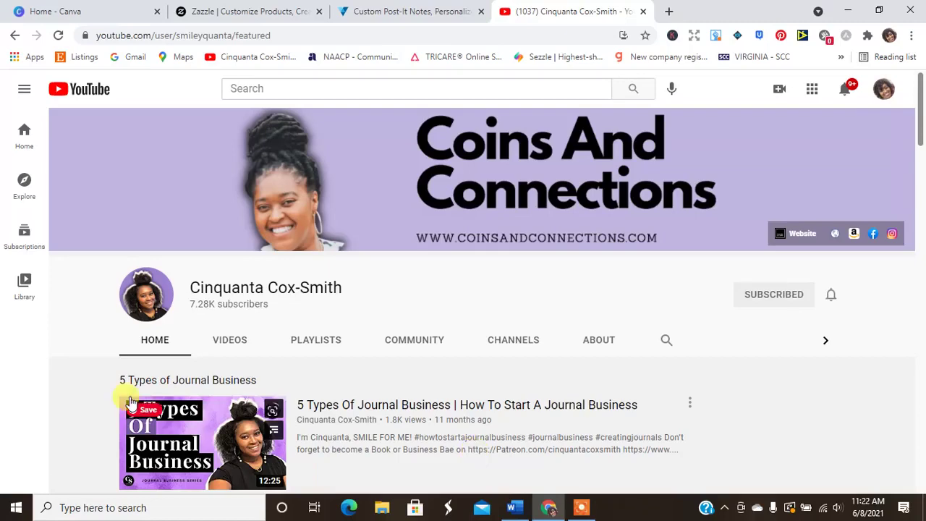
- From the Canva home page, create a blank design using the recent 5000 x 5000 px custom size
left_click(82, 10)
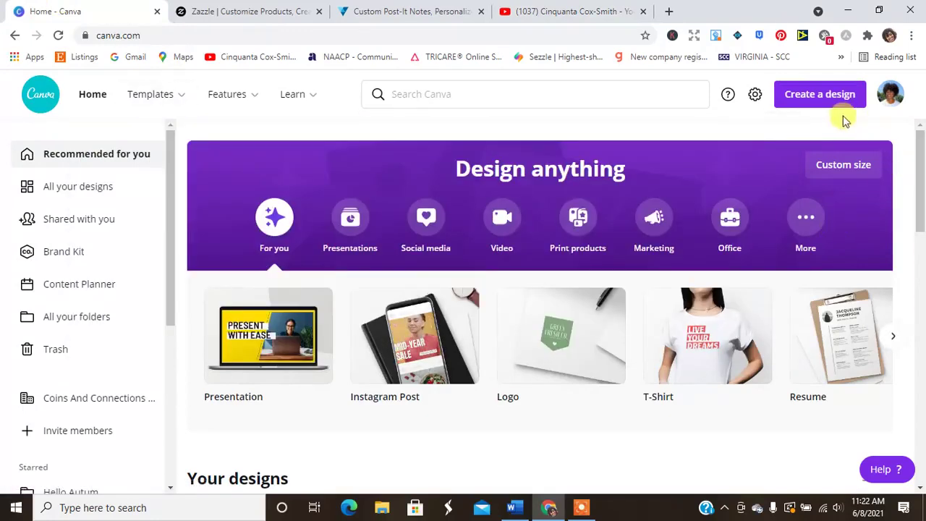
left_click(806, 100)
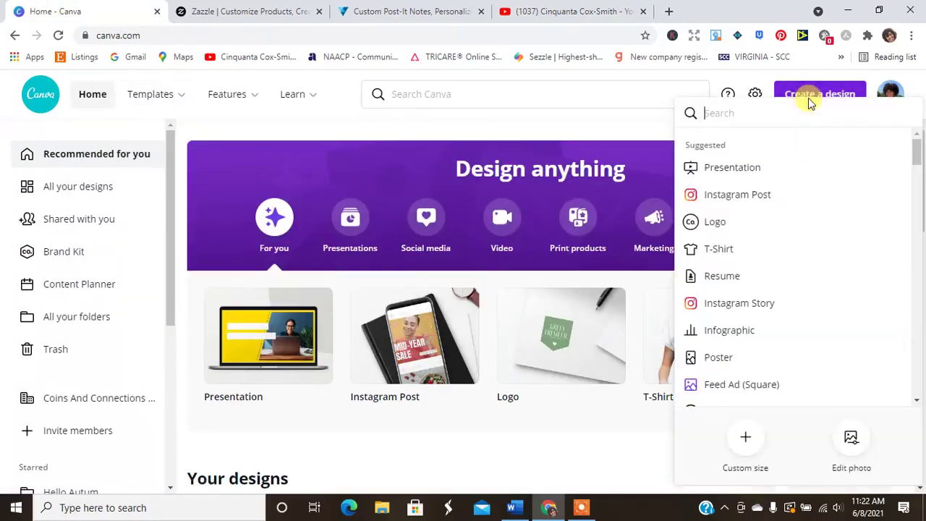
left_click(746, 439)
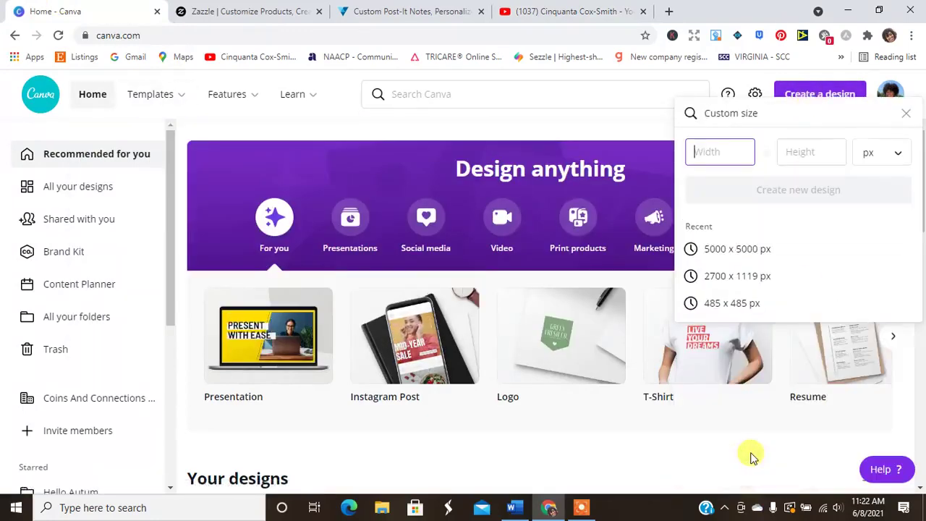
left_click(726, 260)
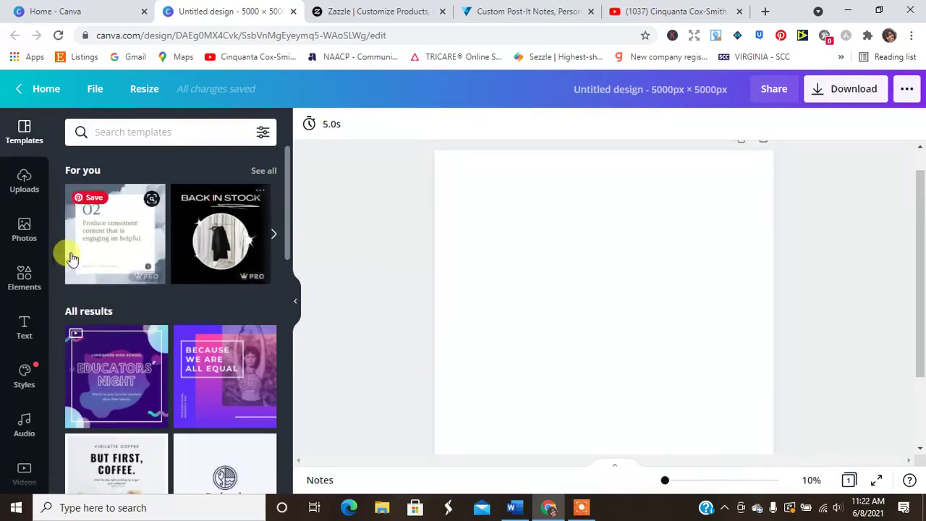
- Upload the Small Business Owner BLK image from the computer and add it to the page
left_click(23, 178)
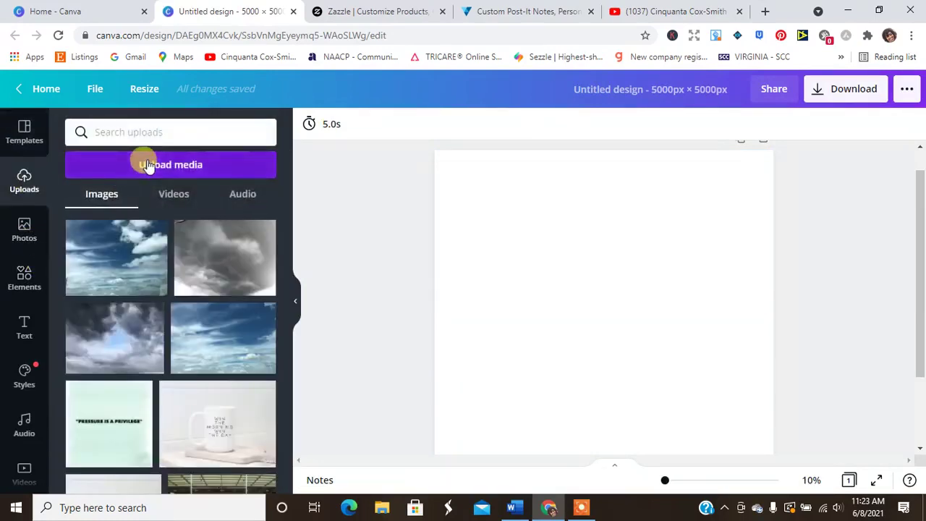
left_click(148, 165)
left_click(80, 217)
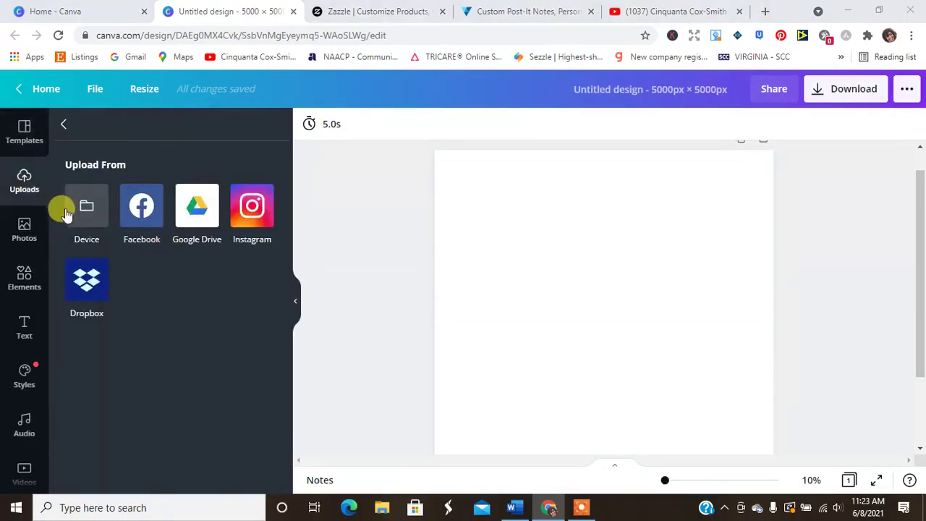
scroll(244, 193, "down", 5)
scroll(244, 192, "down", 2)
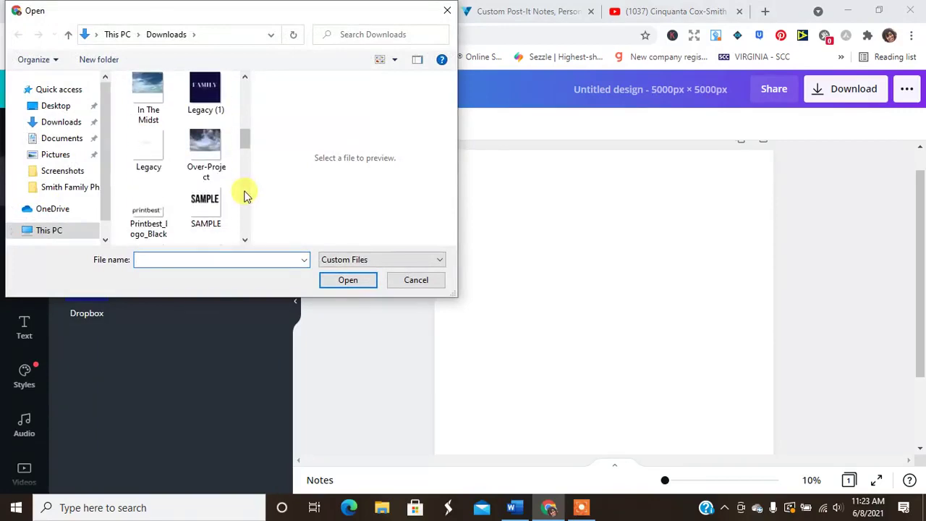
scroll(244, 214, "down", 3)
left_click(149, 94)
left_click(348, 280)
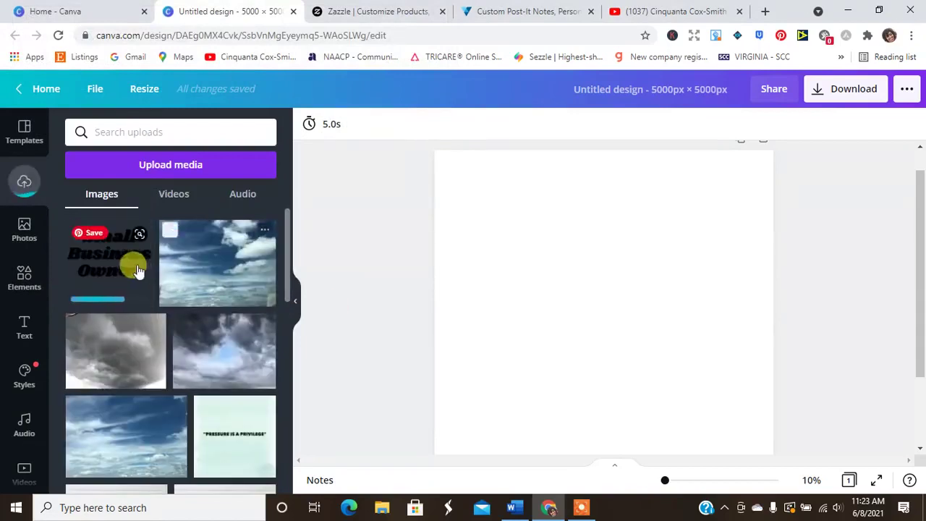
left_click(122, 261)
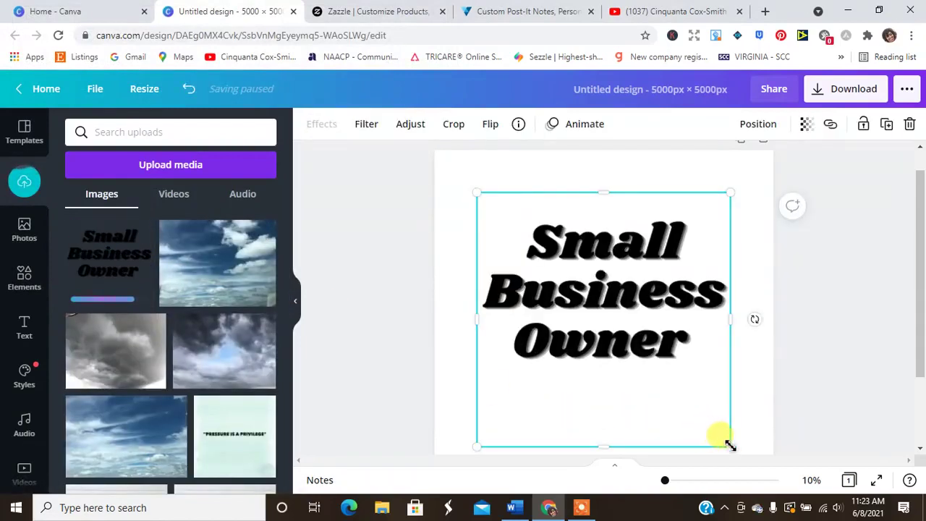
- Shrink the Small Business Owner image and position it at the page's lower-right edge
left_click_drag(728, 440, 610, 324)
left_click_drag(543, 247, 693, 398)
scroll(770, 359, "down", 2)
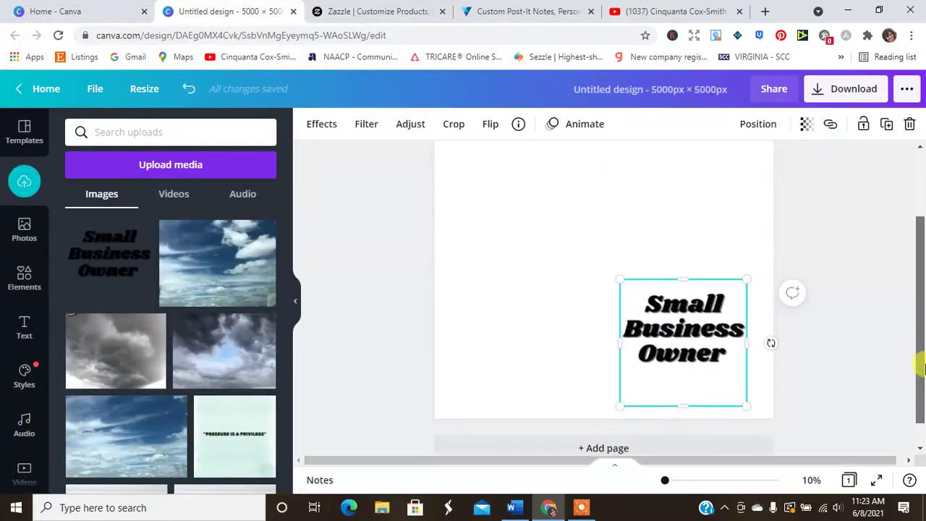
left_click(893, 369)
left_click(711, 348)
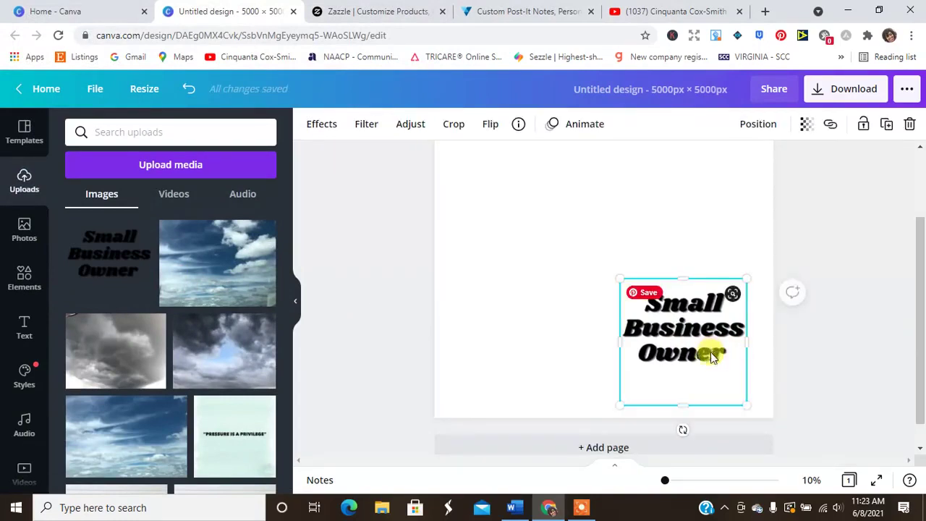
left_click_drag(711, 348, 710, 362)
left_click(844, 370)
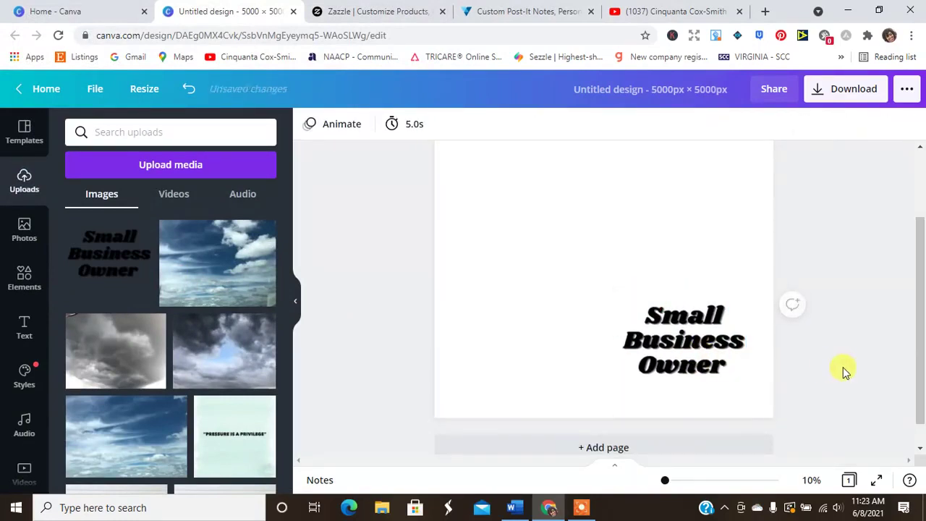
mouse_move(709, 347)
left_mouse_down()
mouse_move(722, 365)
mouse_move(711, 355)
left_mouse_up()
left_click(822, 322)
left_click_drag(921, 314, 916, 229)
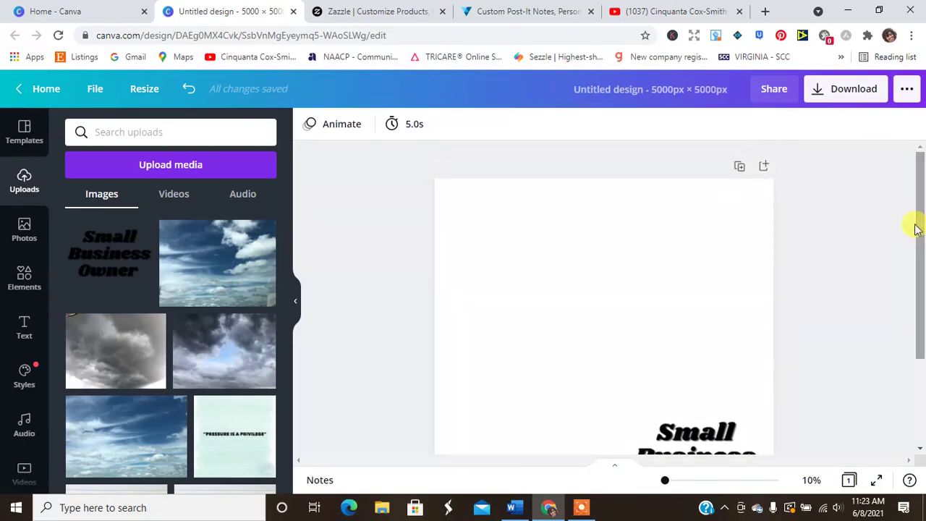
- Add the leopard-spots element and recolour its spots black, red and light grey
left_click(24, 282)
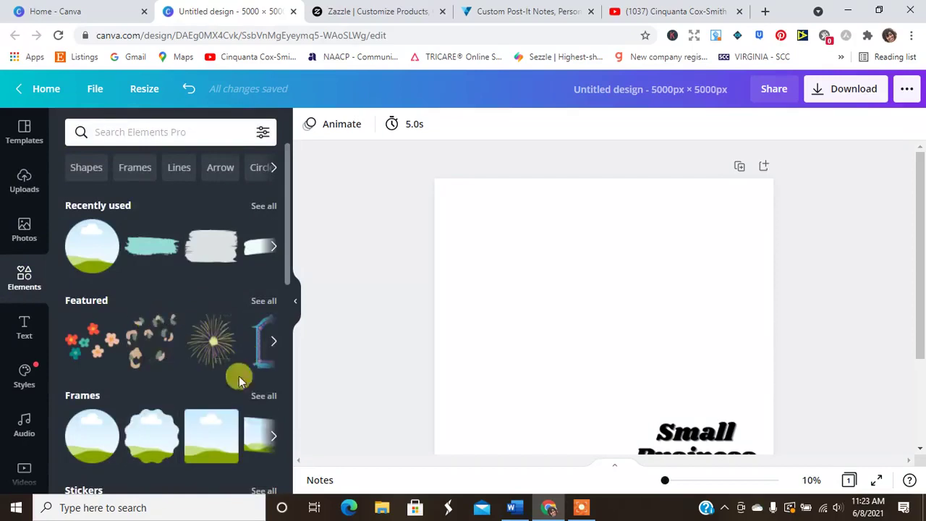
left_click_drag(283, 253, 289, 319)
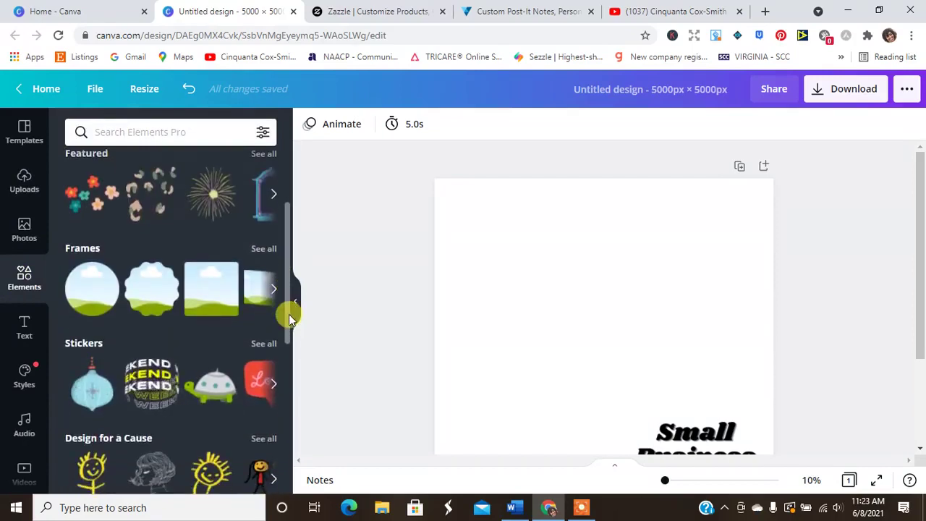
left_click(156, 214)
left_click_drag(562, 352, 452, 261)
left_click(309, 124)
left_click(225, 280)
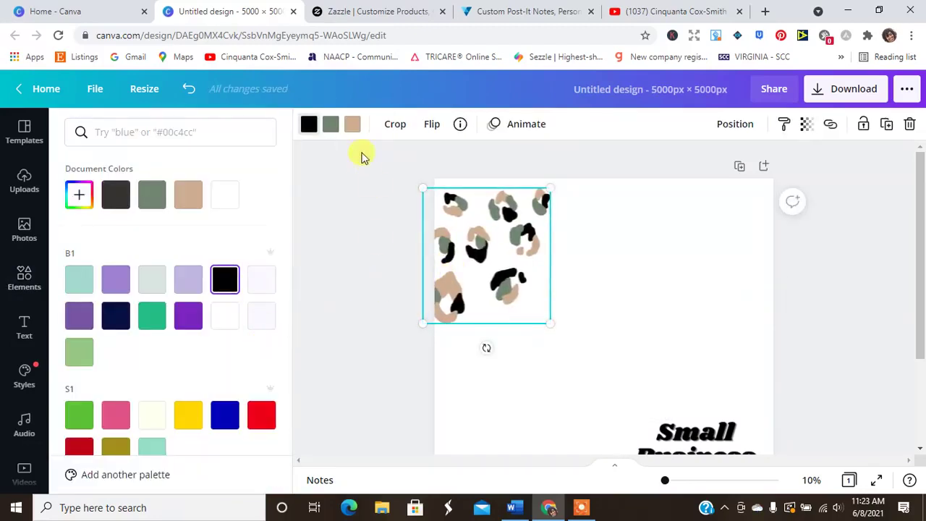
left_click(353, 126)
left_click(262, 414)
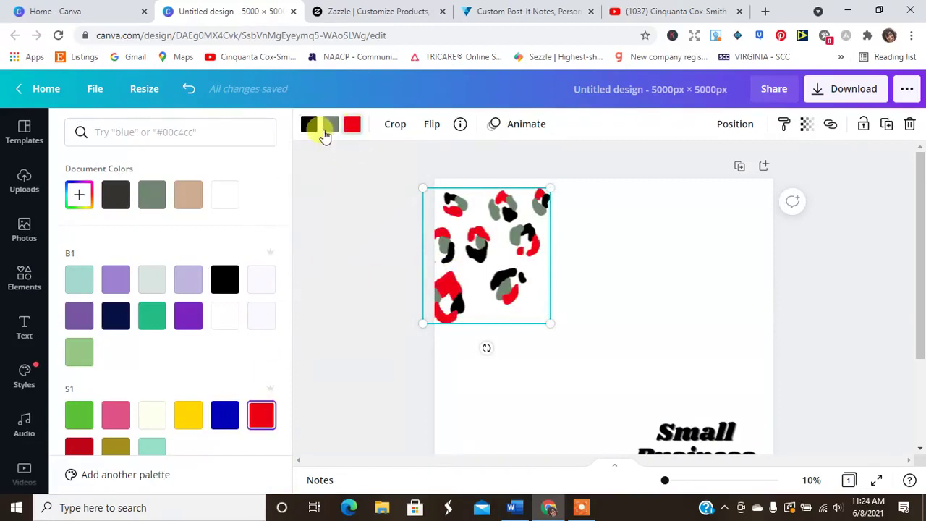
left_click(330, 126)
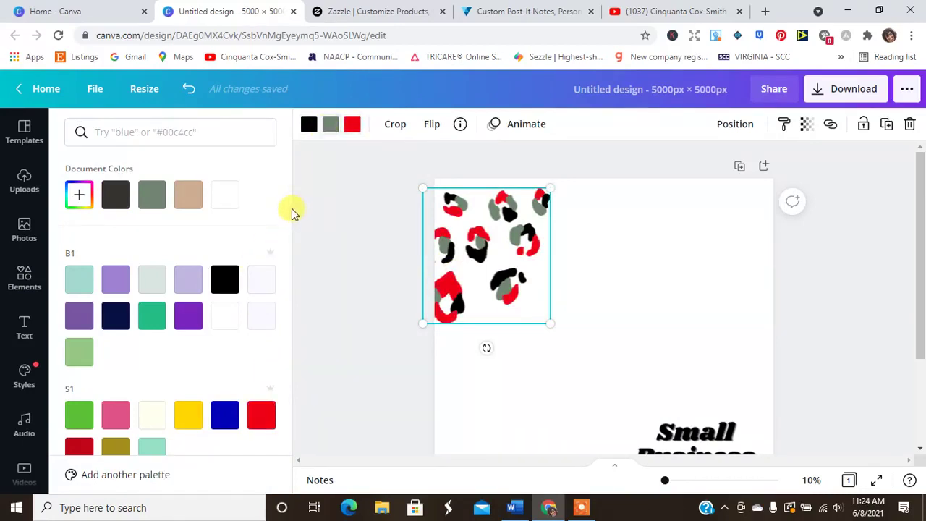
left_click_drag(288, 212, 280, 466)
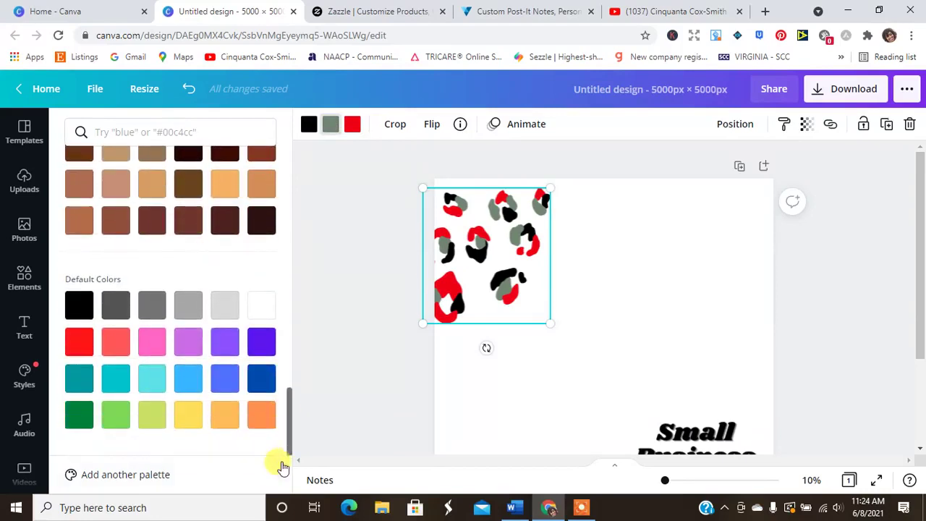
left_click(225, 310)
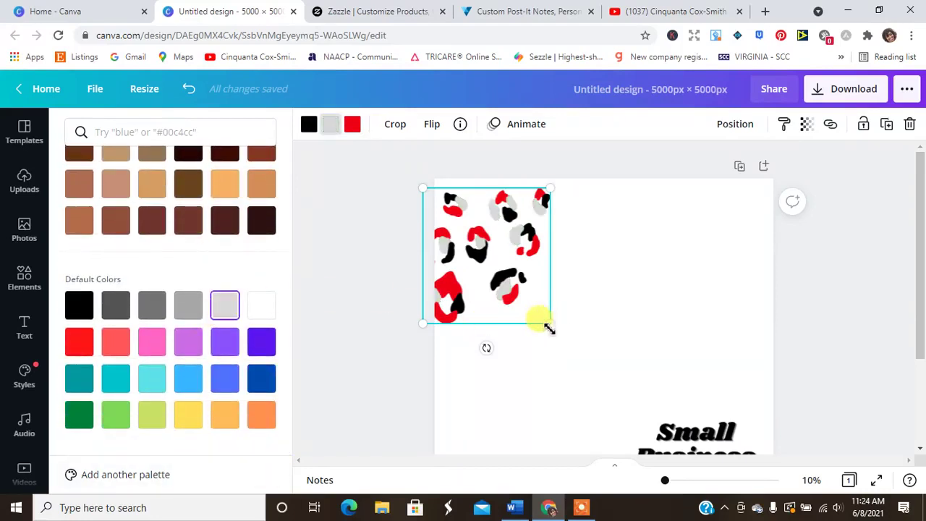
- Enlarge the leopard pattern and duplicate copies across the page to cover it
left_click_drag(548, 325, 668, 445)
left_click_drag(615, 345, 613, 330)
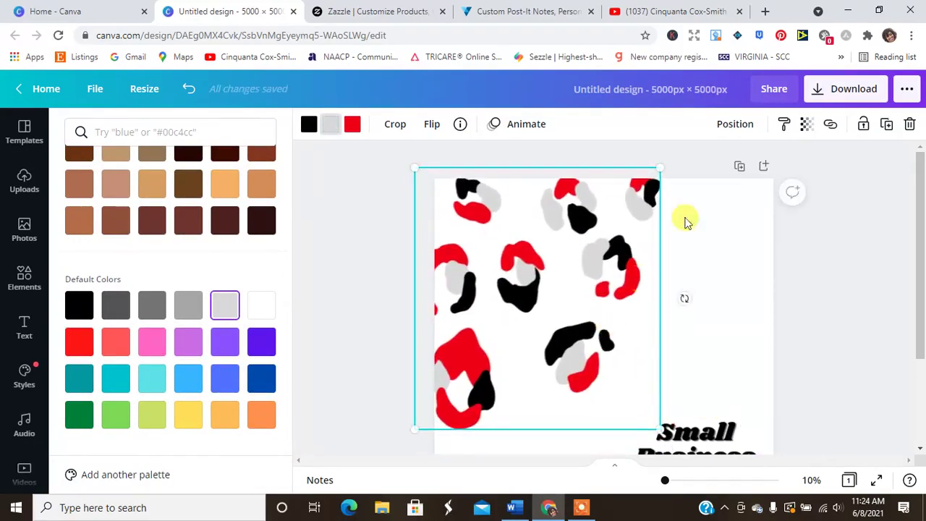
left_click(886, 123)
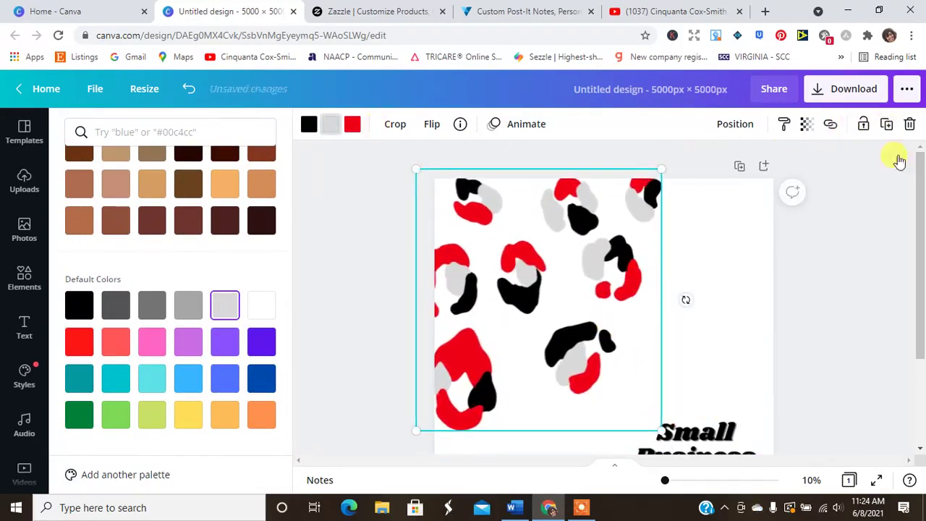
left_click(887, 124)
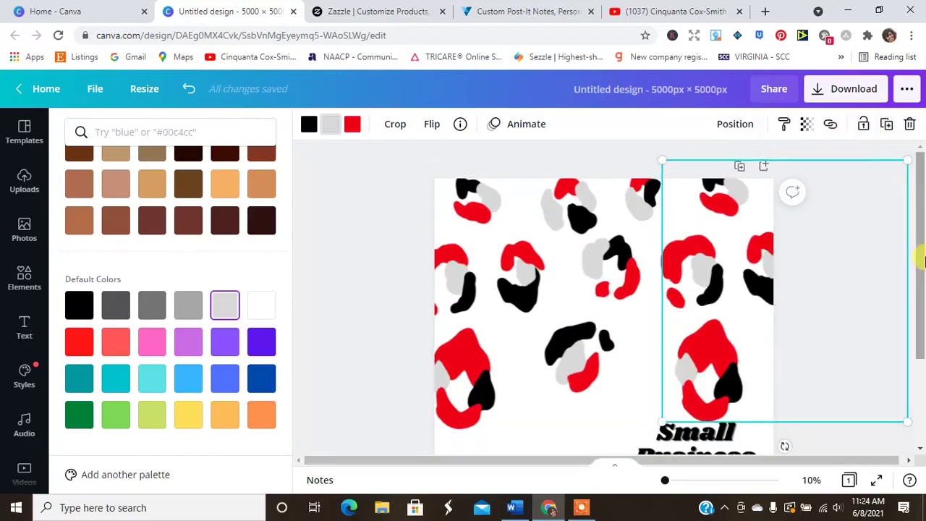
scroll(916, 283, "down", 1)
left_click(660, 245)
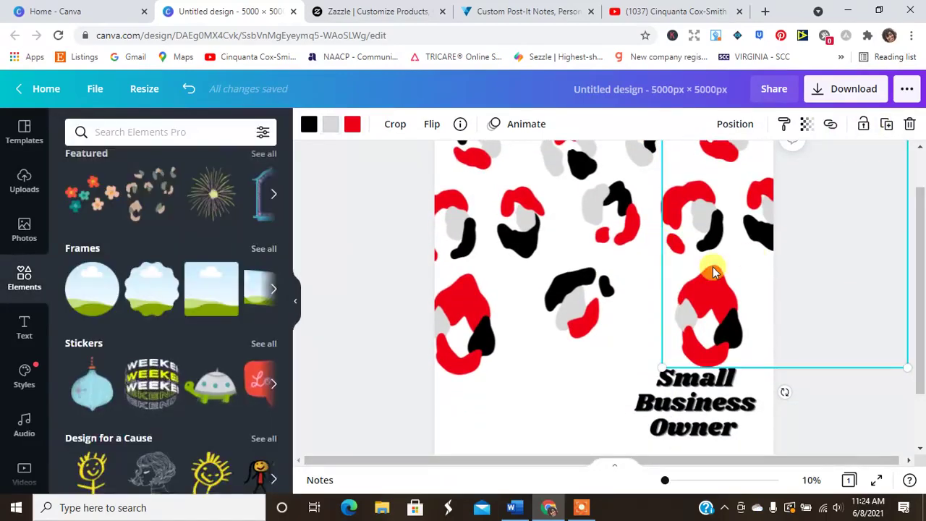
left_click_drag(713, 296, 658, 511)
left_click(888, 126)
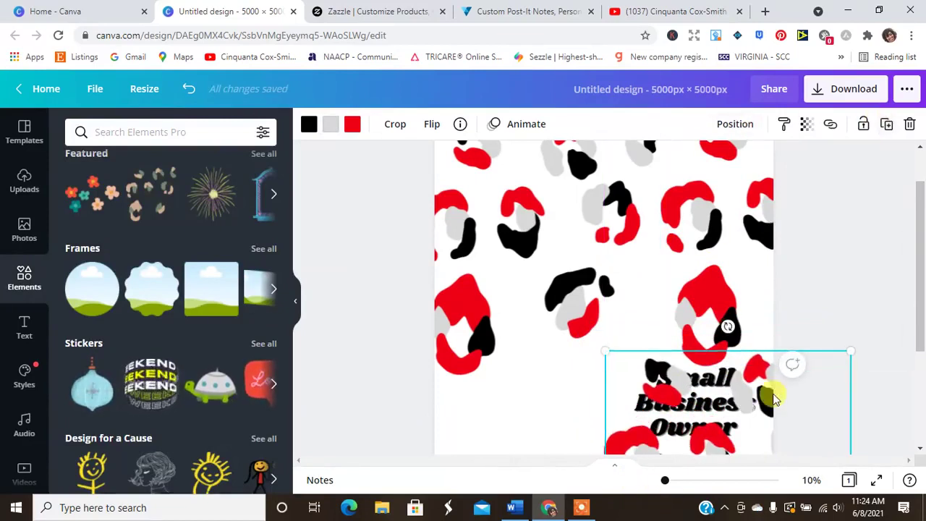
left_click_drag(728, 397, 489, 410)
left_click(871, 304)
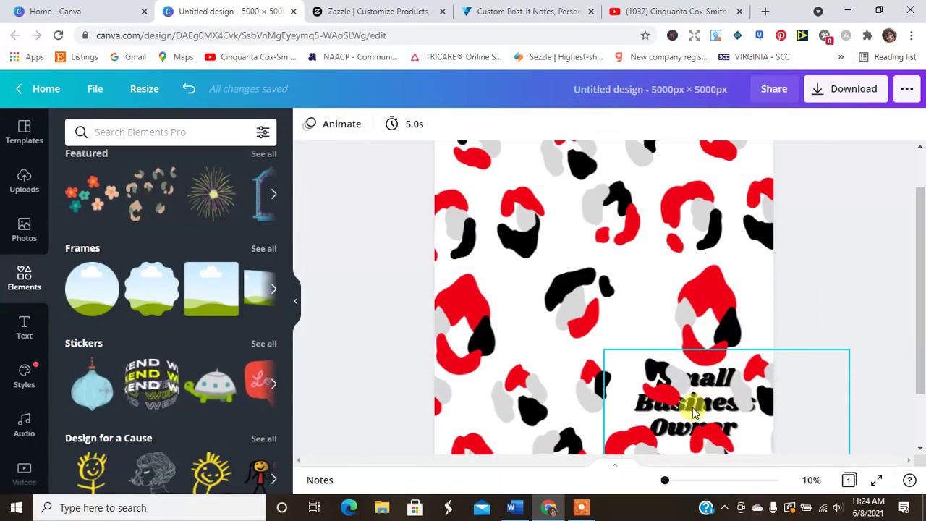
- Send the leopard pattern backward behind the Small Business Owner text
left_click(698, 409)
left_click(735, 125)
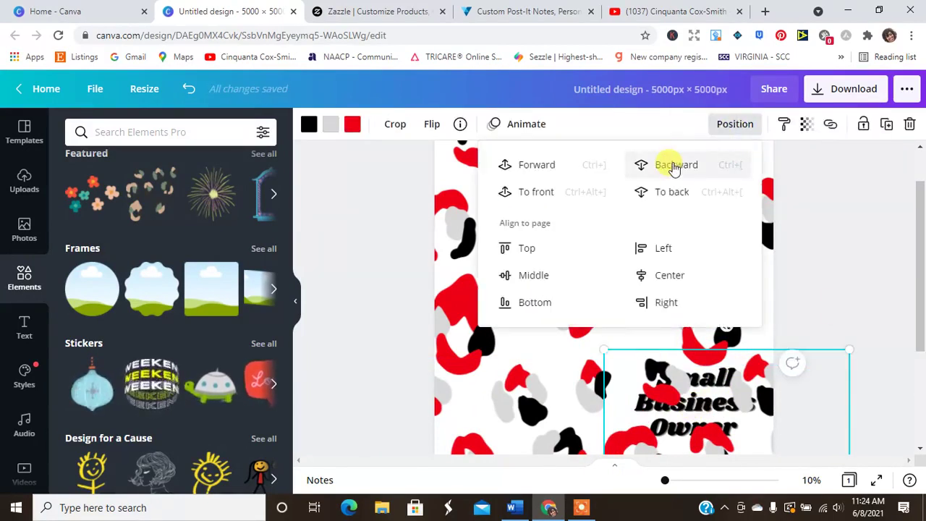
left_click(673, 165)
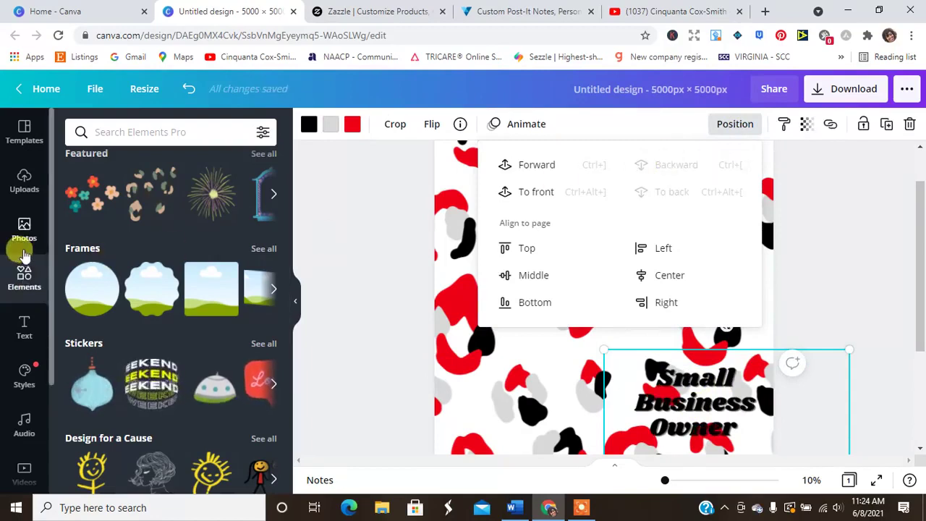
- Search the elements for 'square' and add a square shape to the page
left_click(24, 279)
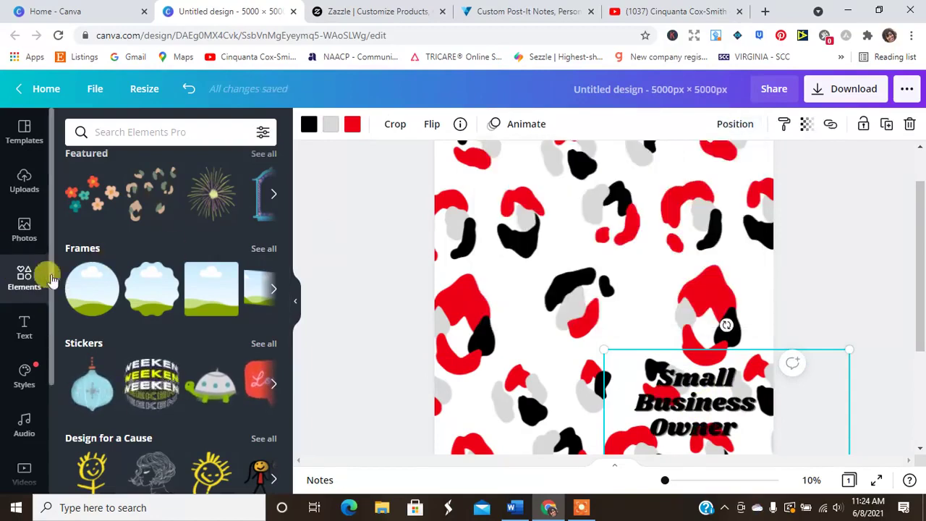
left_click(263, 249)
left_click(151, 132)
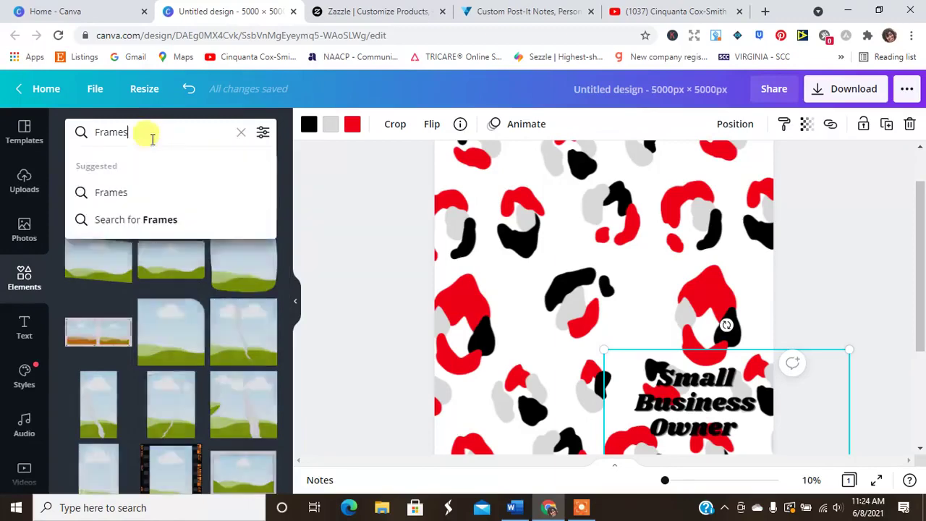
key("ctrl+a")
key("BackSpace")
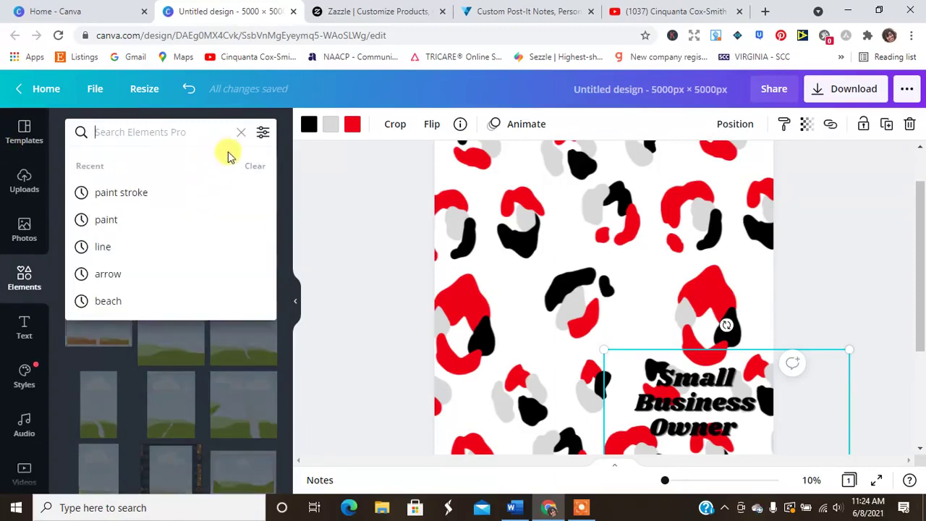
left_click(241, 133)
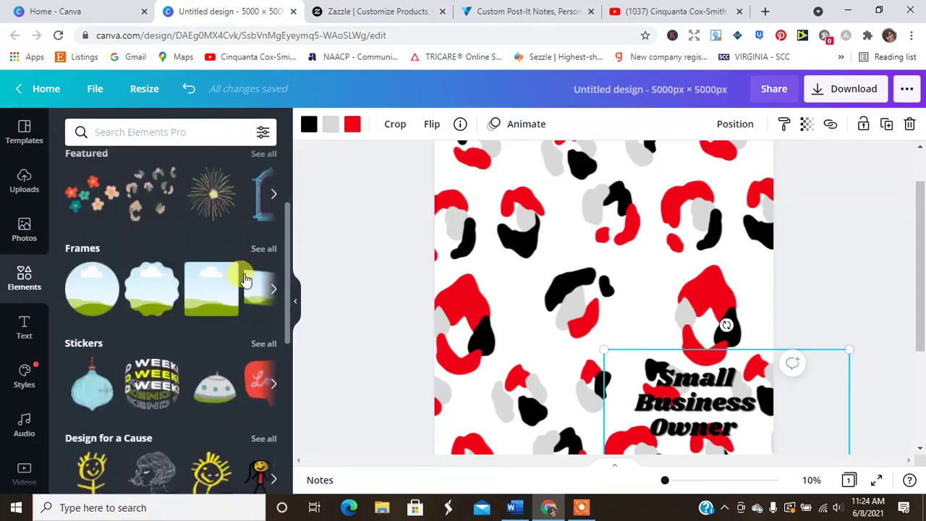
left_click_drag(287, 227, 184, 101)
left_click(160, 131)
type("squa")
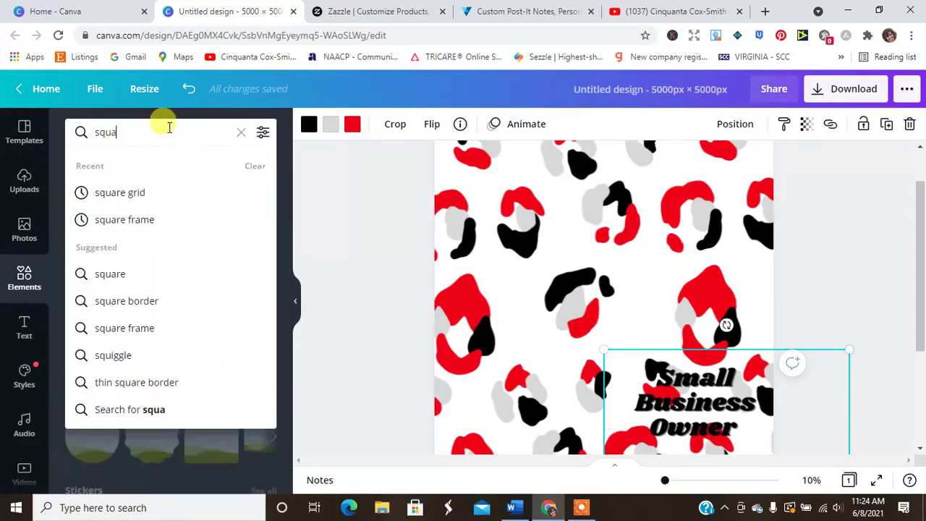
type("re")
key("Return")
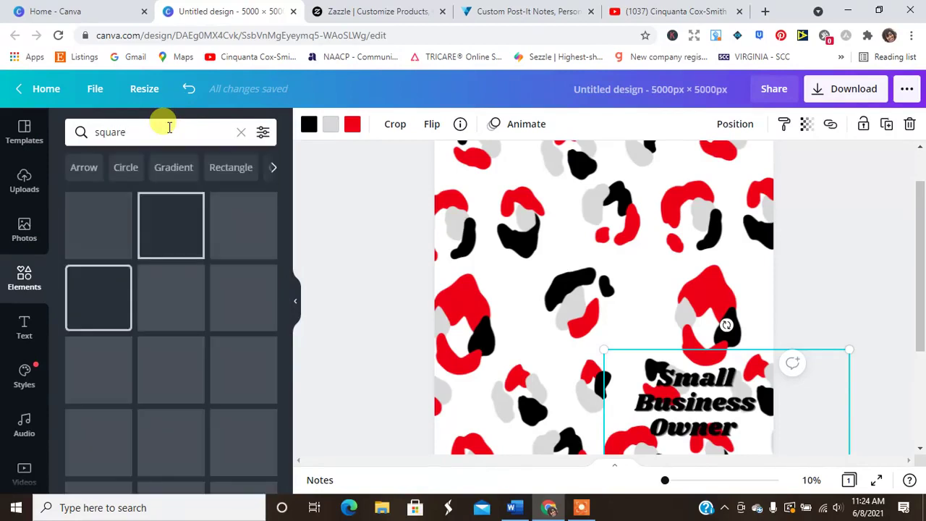
left_click(103, 224)
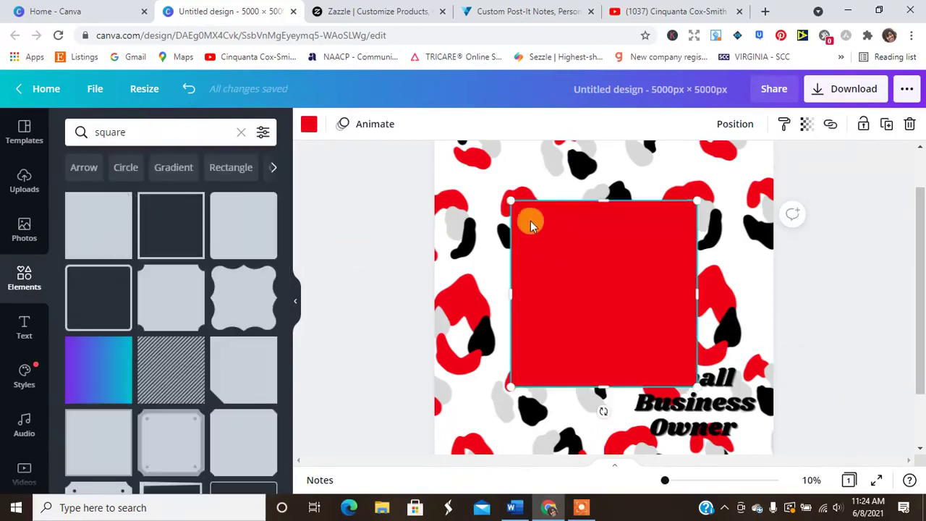
- Enlarge the square to cover most of the page and make it white
left_click_drag(512, 204, 455, 143)
left_click_drag(696, 385, 757, 448)
scroll(922, 380, "up", 1)
left_click(662, 320)
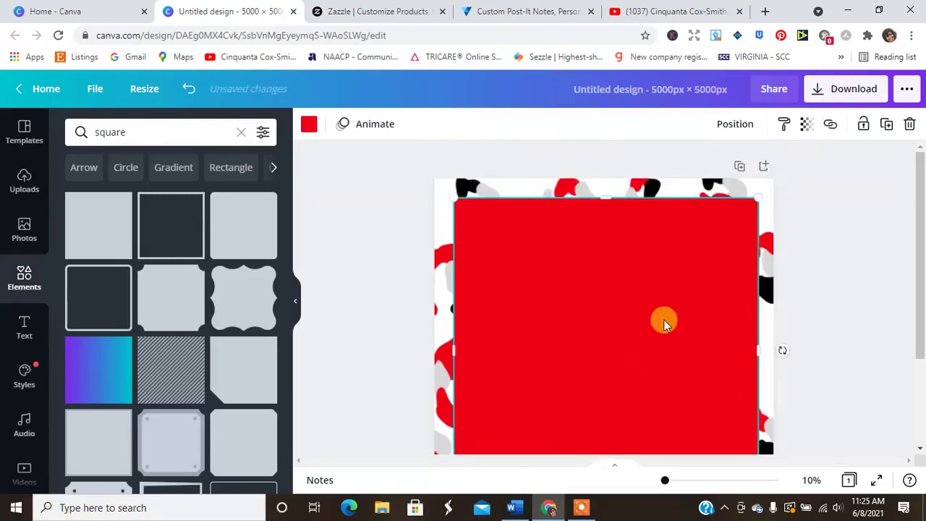
left_click(309, 125)
left_click(225, 194)
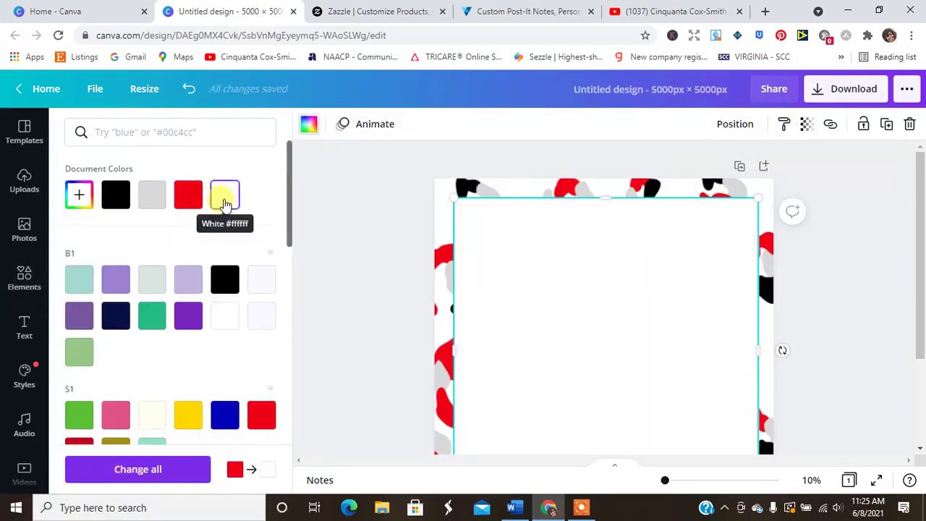
left_click(840, 317)
- Adjust the white square's layer order and move it up and left
left_click_drag(920, 253, 923, 335)
left_click(714, 341)
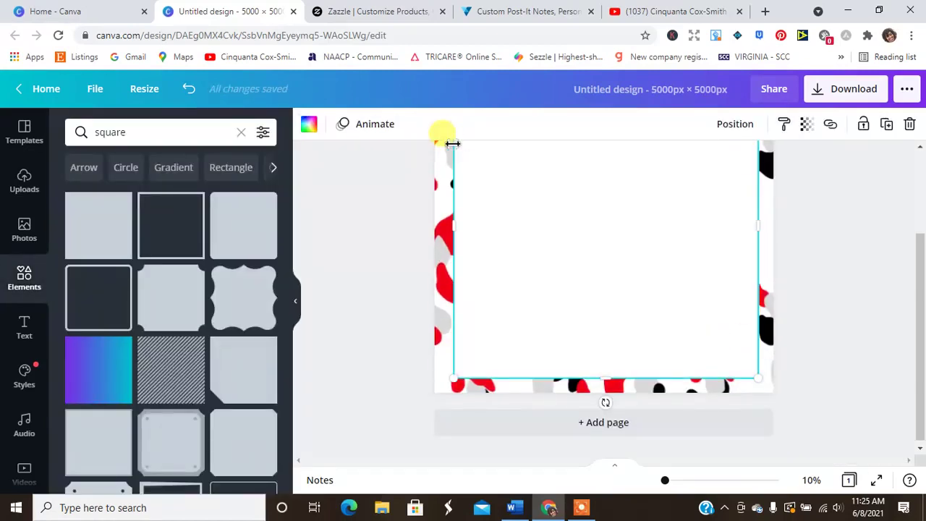
left_click(724, 124)
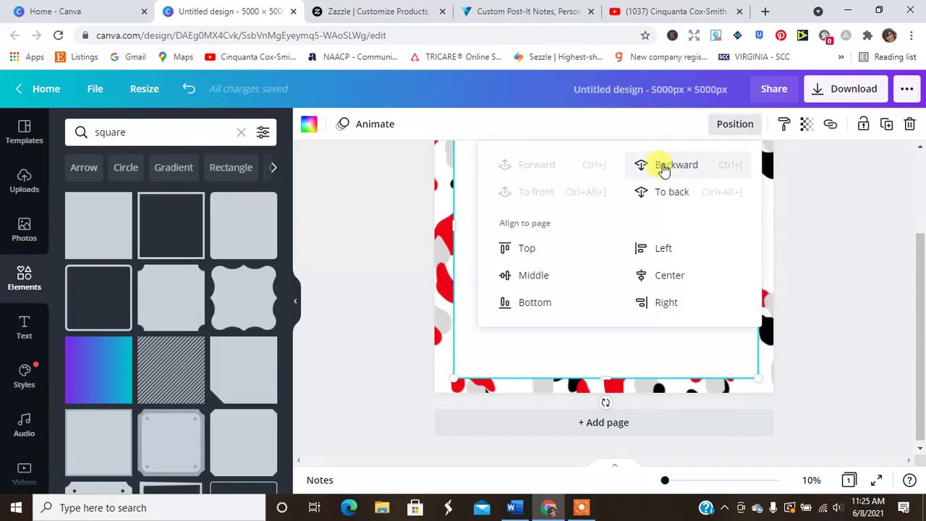
left_click(657, 165)
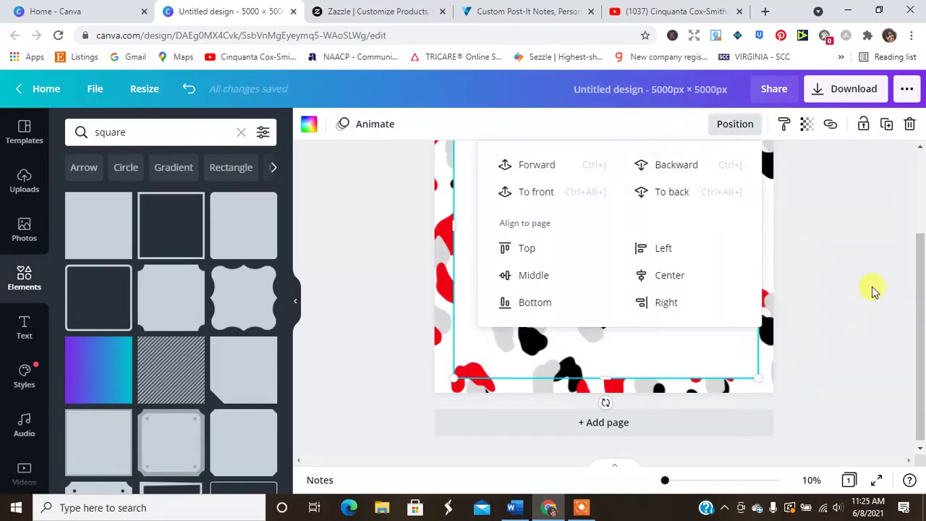
left_click(537, 165)
left_click(833, 359)
left_click_drag(666, 330, 619, 288)
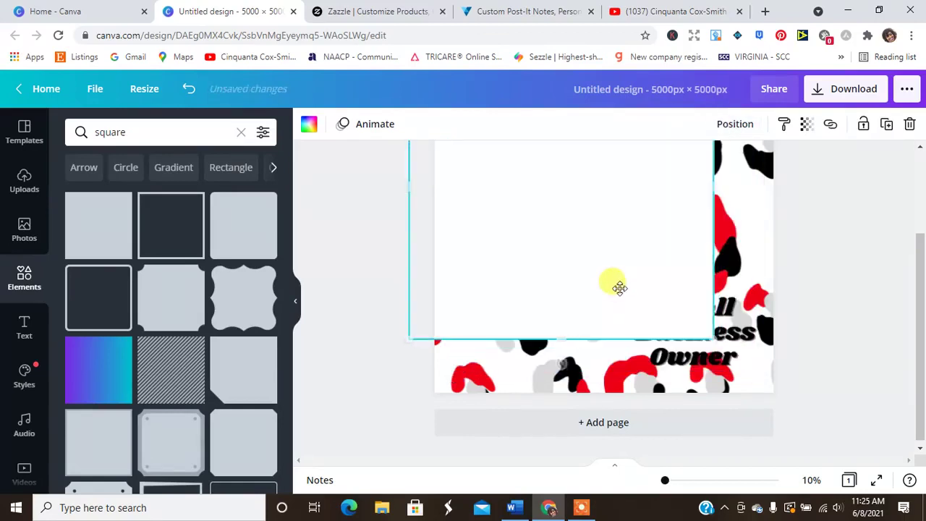
- Bring the Small Business Owner text image forward in front of the white square
left_click(716, 358)
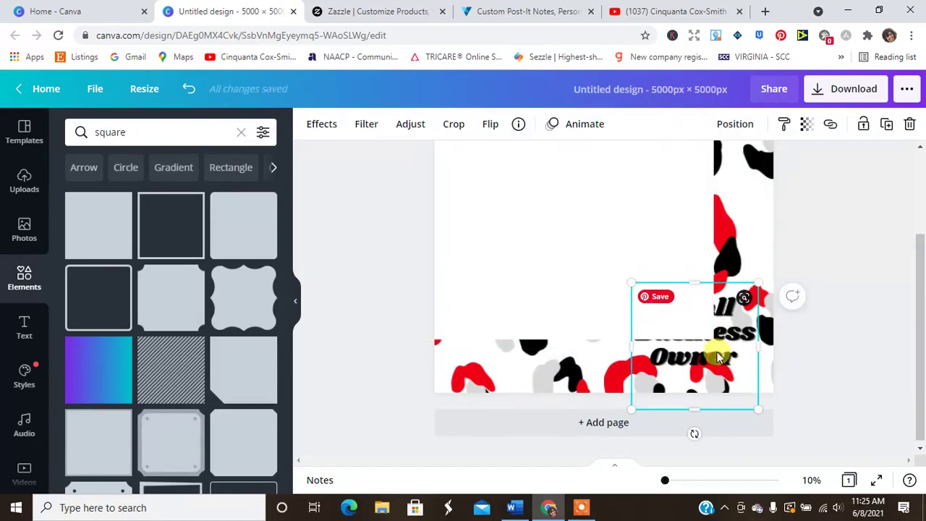
left_click(735, 124)
left_click(521, 166)
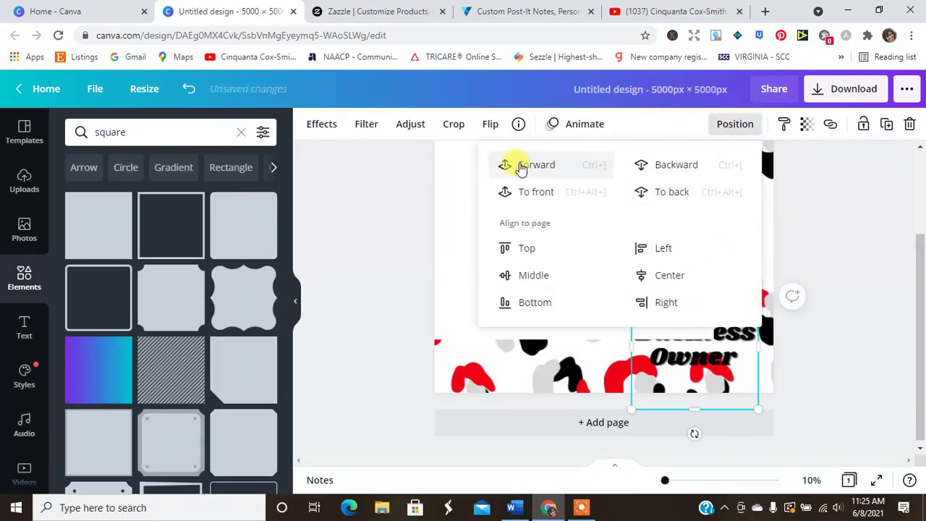
left_click(521, 166)
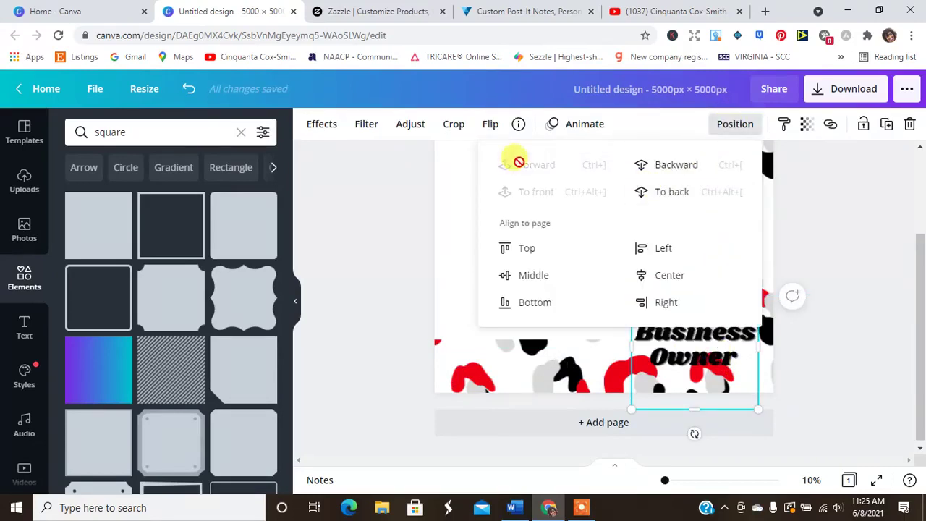
left_click(594, 227)
- Reposition the white square down-right and shrink the Small Business Owner text image
left_click(593, 227)
left_click_drag(593, 227, 633, 262)
left_click(676, 314)
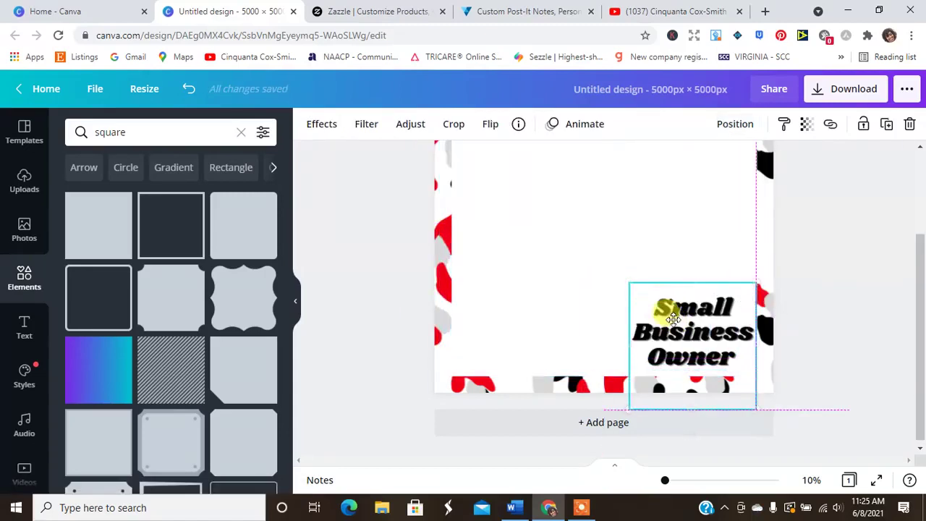
left_click_drag(631, 284, 651, 306)
left_click_drag(702, 367, 687, 352)
left_click(848, 310)
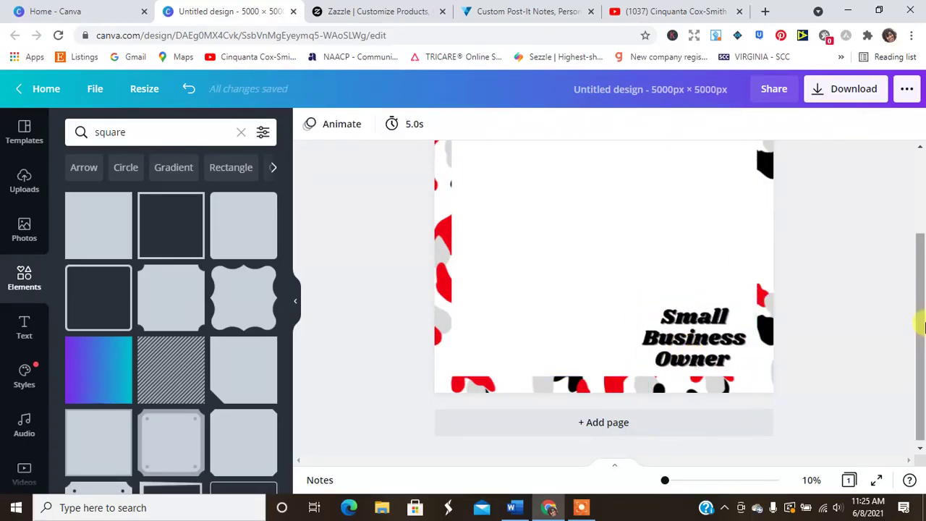
left_click_drag(922, 312, 920, 265)
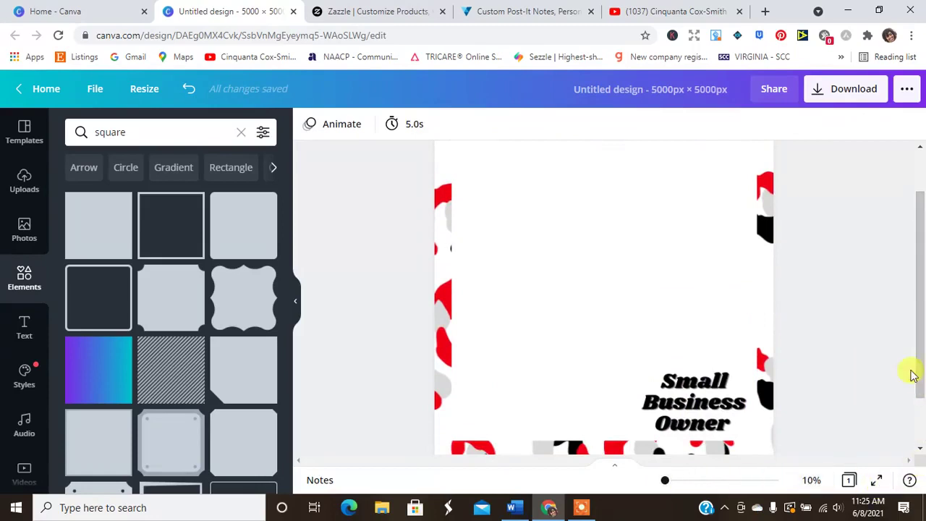
left_click(623, 343)
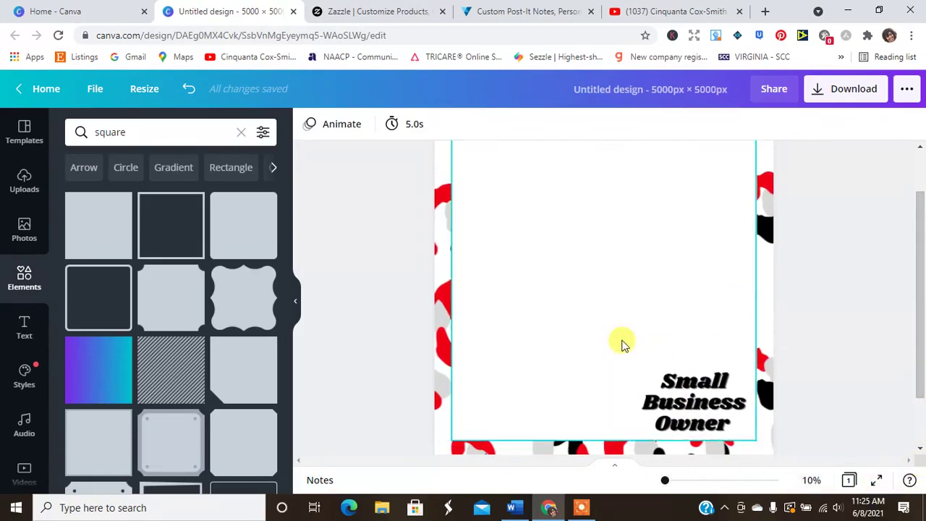
left_click(849, 480)
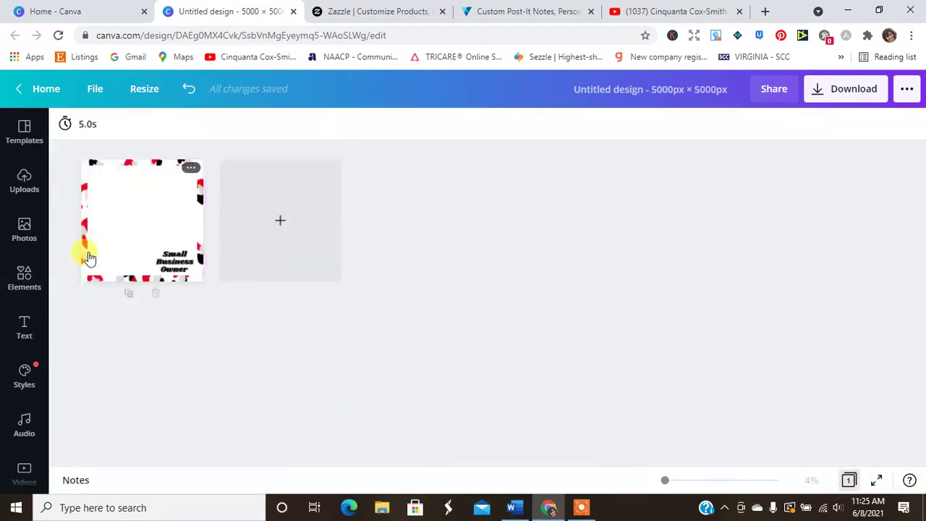
double_click(89, 257)
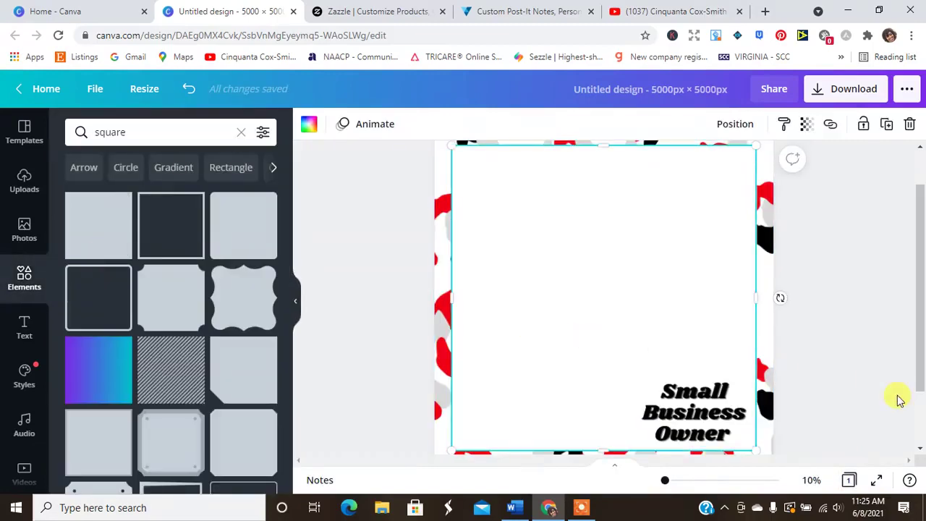
left_click(875, 481)
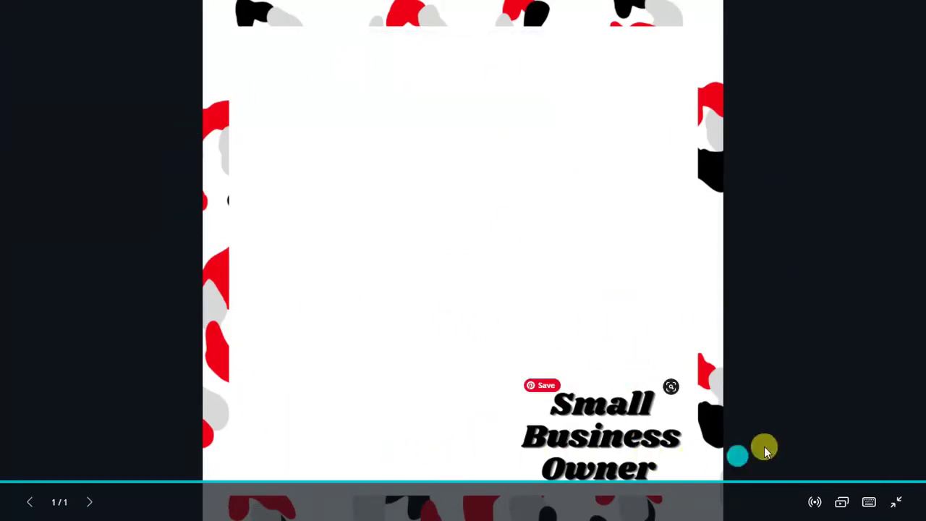
- Delete every leopard-spot piece from the page and nudge the Small Business Owner text slightly
left_click(896, 501)
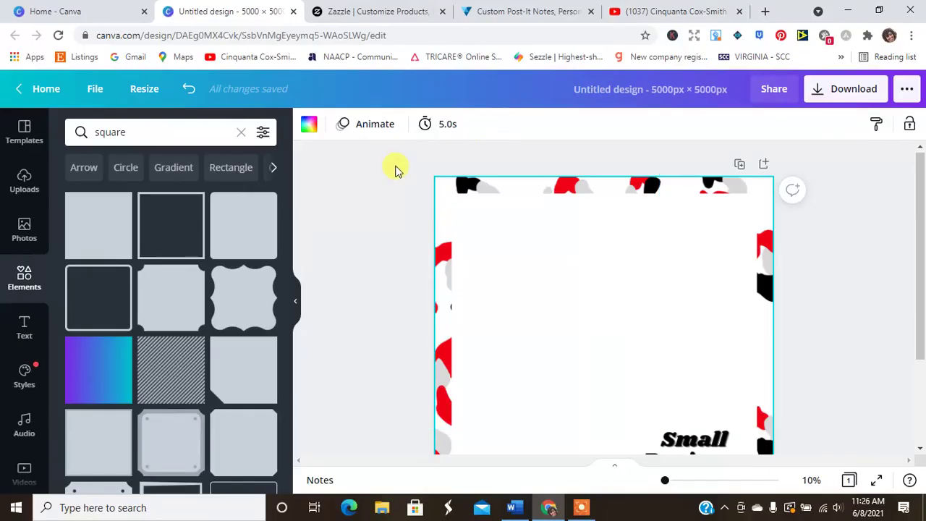
left_click_drag(395, 169, 789, 304)
key("Delete")
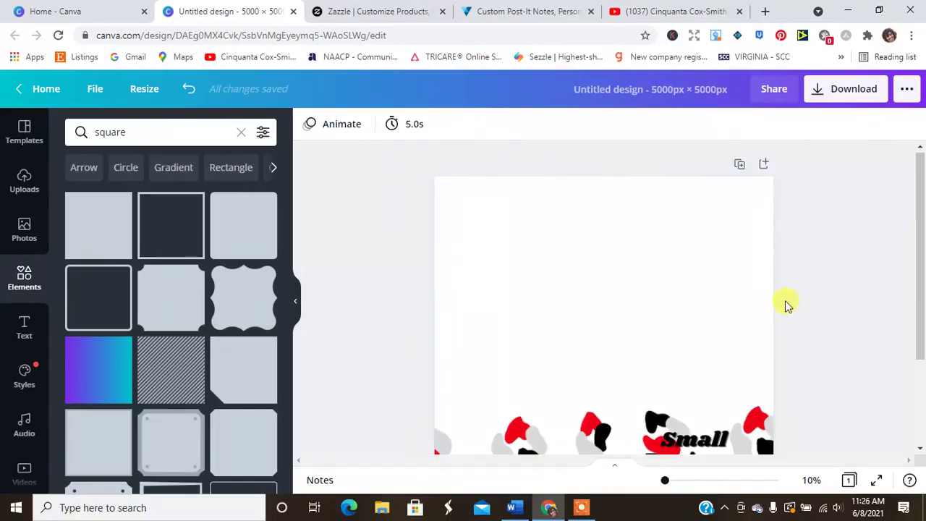
scroll(890, 467, "down", 3)
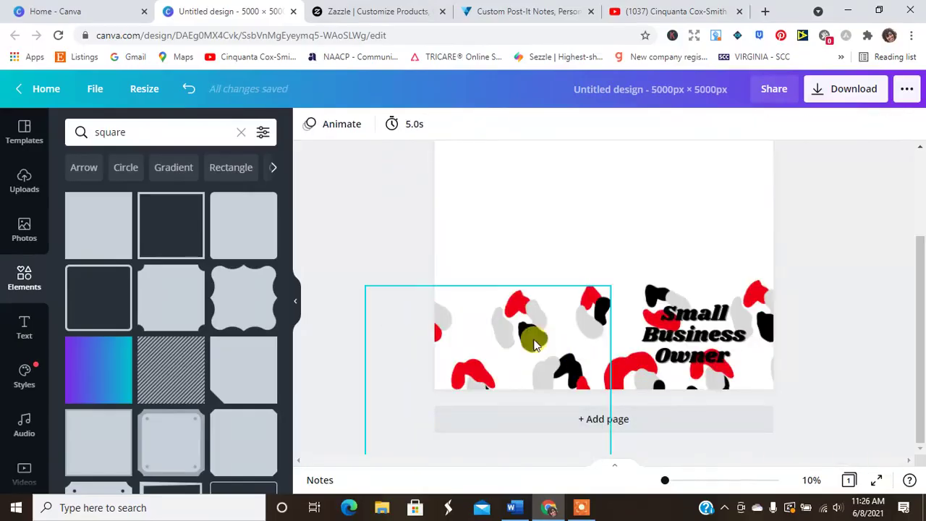
left_click(454, 306)
key("Delete")
left_click(620, 375)
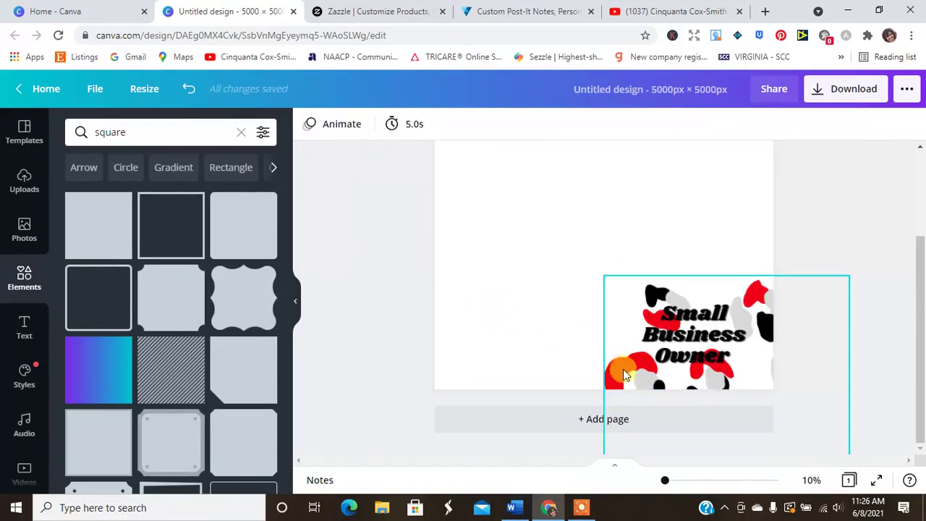
key("Delete")
left_click_drag(713, 331, 724, 335)
left_click(841, 319)
- Rename the design to 'Small Business Owner Sticky Notes'
left_click(718, 81)
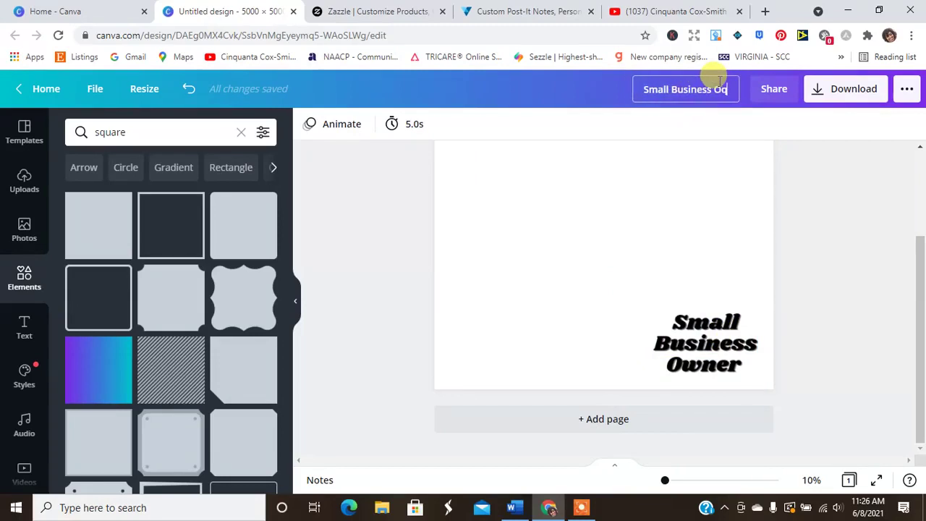
type("Small Business Owner Sticky Notes")
key("Return")
- Download the design as a PNG file
left_click(847, 89)
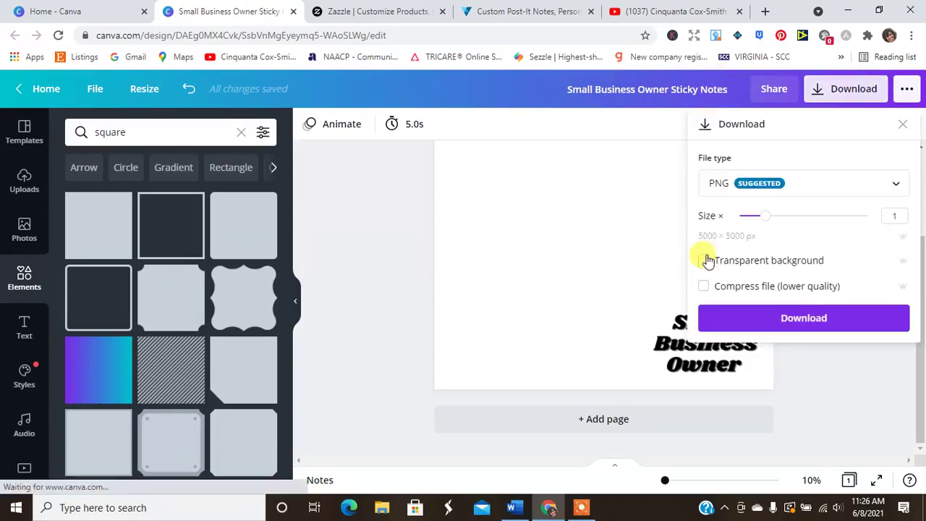
left_click(733, 316)
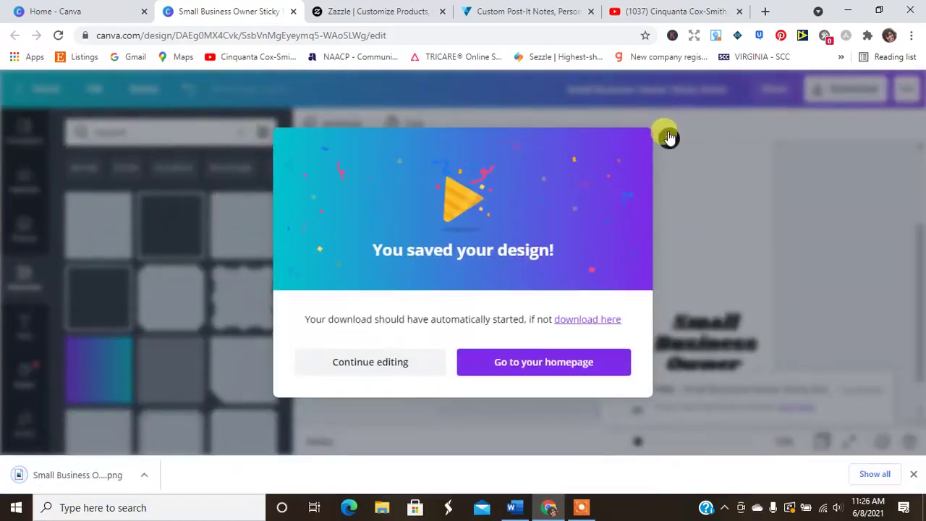
left_click(666, 136)
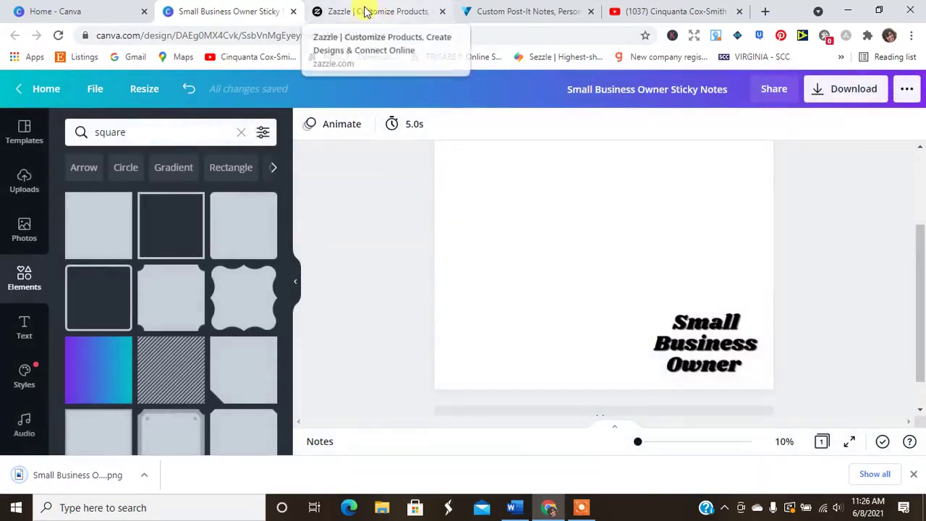
- On Zazzle, browse to the Post-it® Notes product category
left_click(365, 12)
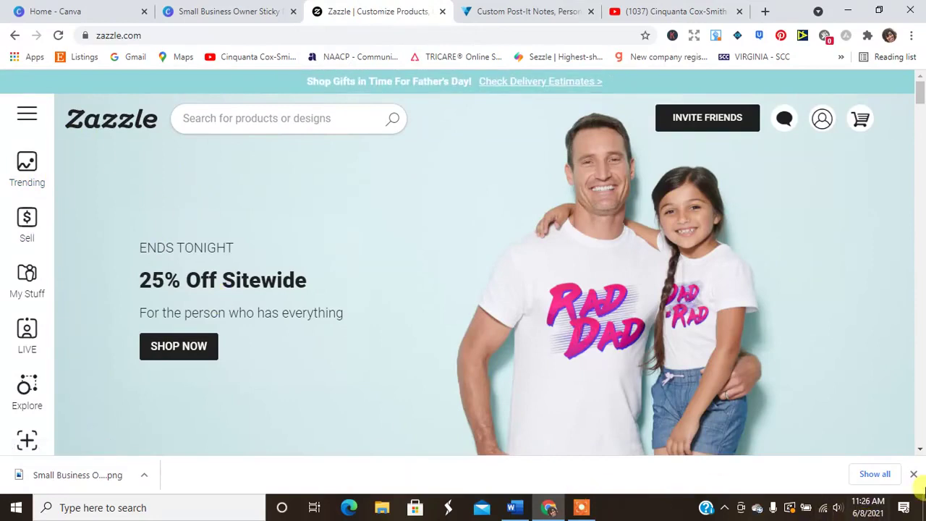
left_click(914, 475)
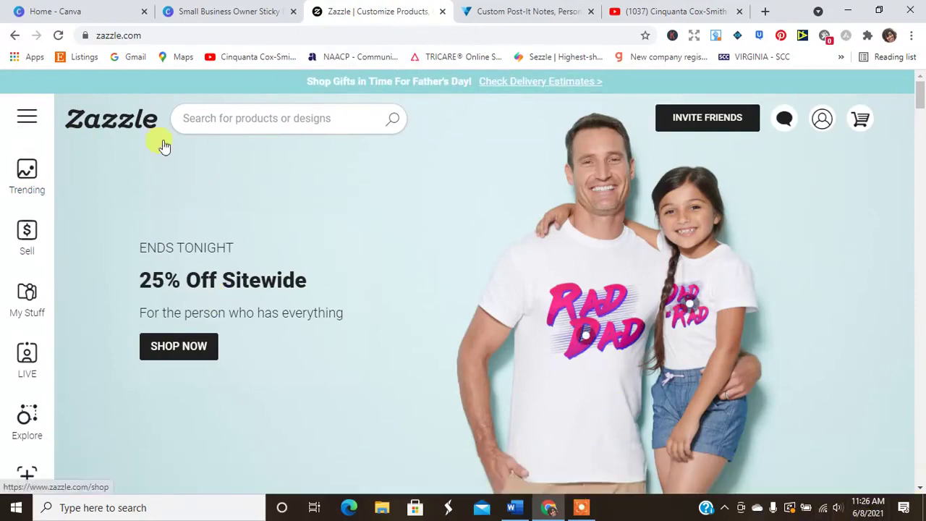
left_click(27, 116)
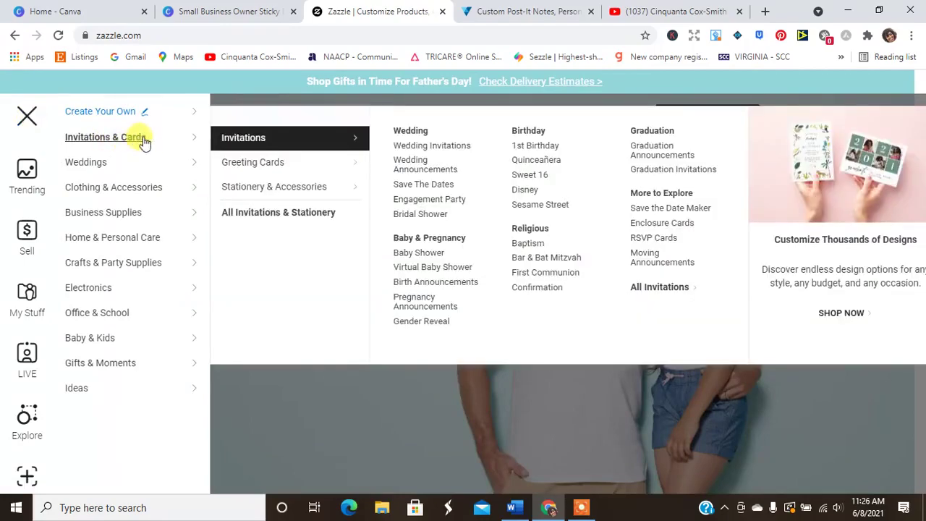
mouse_move(97, 312)
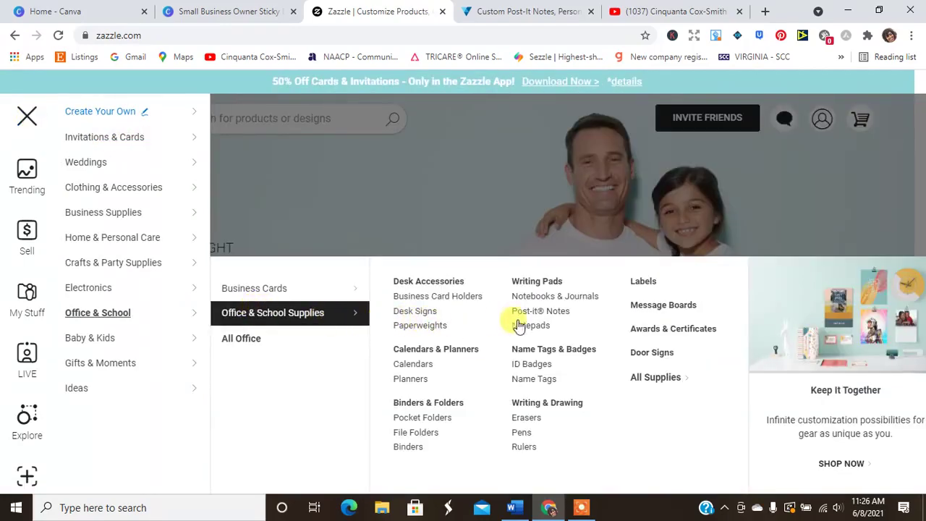
left_click(541, 316)
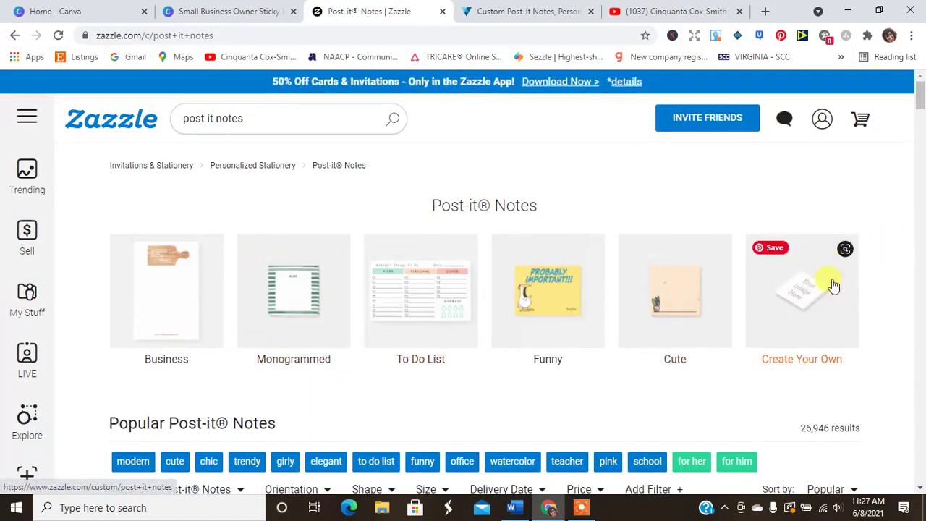
- Open the Create Your Own 3"x3" Post-it® Notes product and start adding an image
left_click_drag(921, 100, 921, 122)
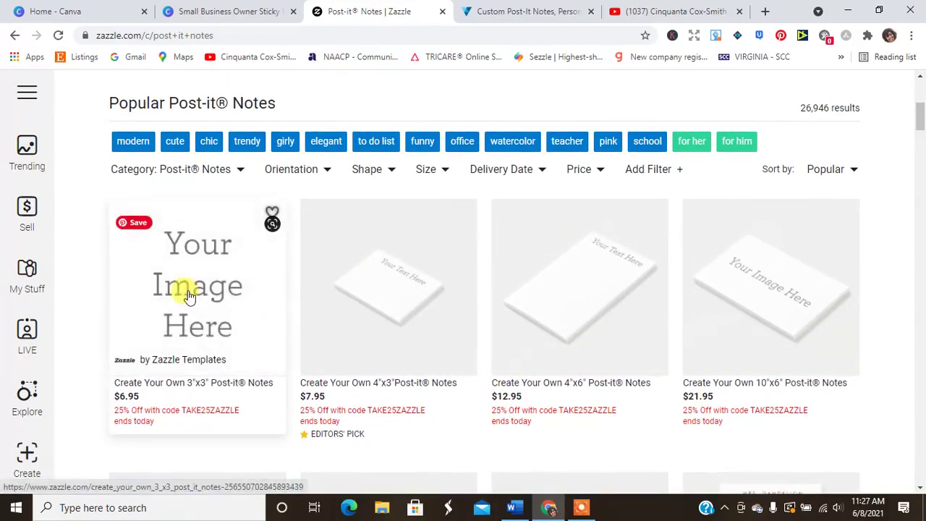
left_click(190, 297)
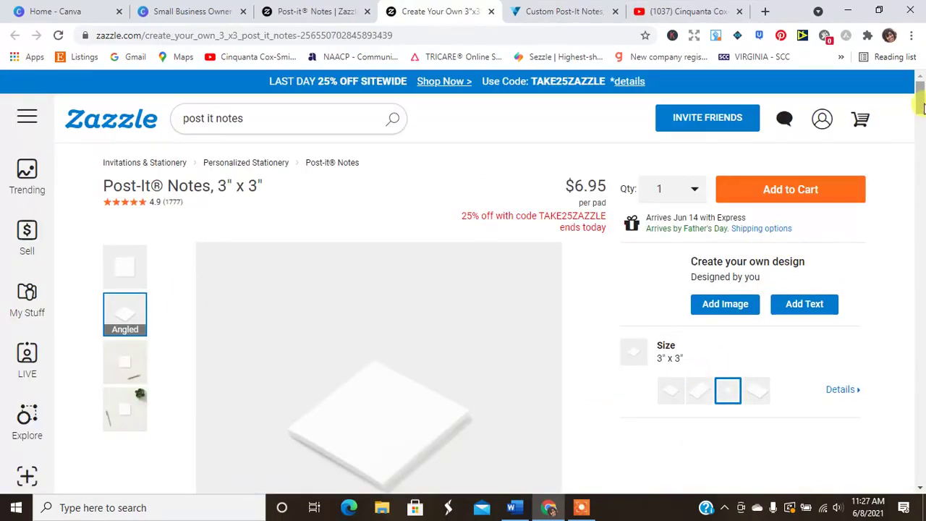
scroll(923, 107, "down", 1)
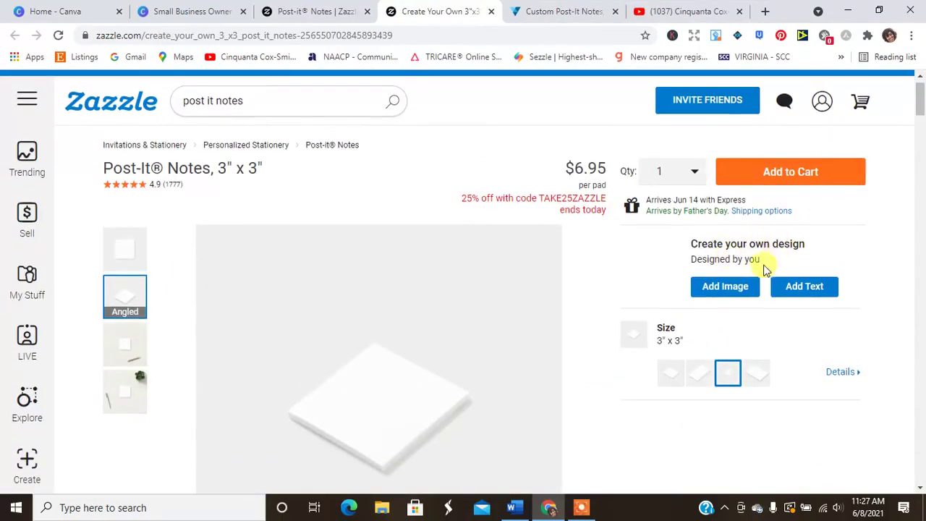
left_click(717, 288)
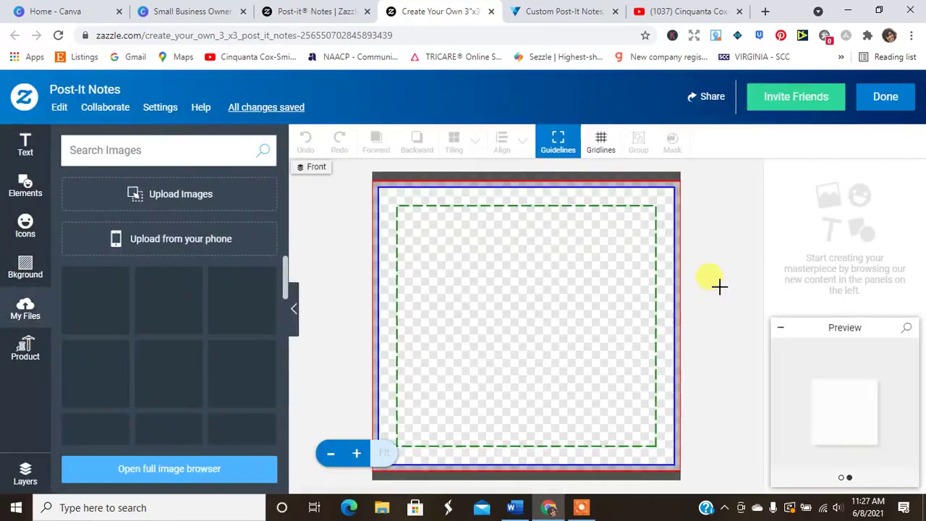
- Upload the Small Business Owner Sticky image from Downloads and place it on the note
left_click(178, 197)
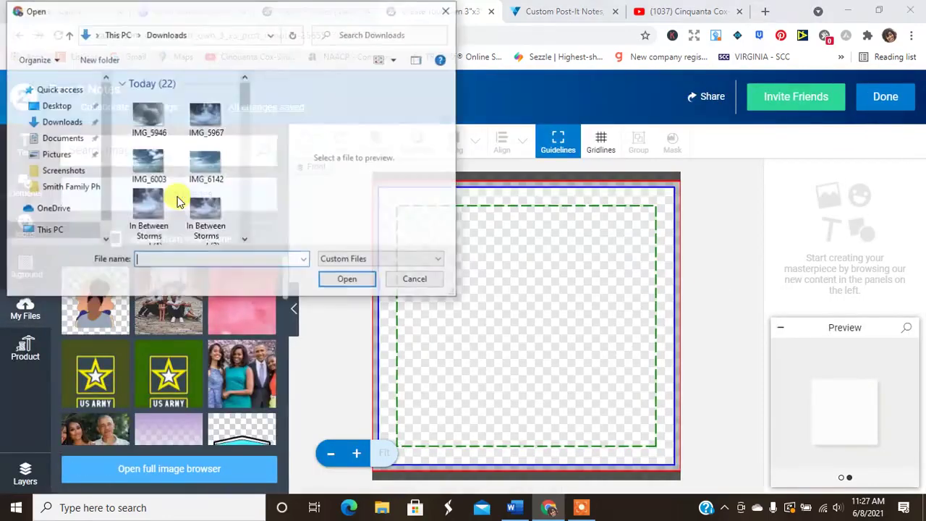
left_click(76, 122)
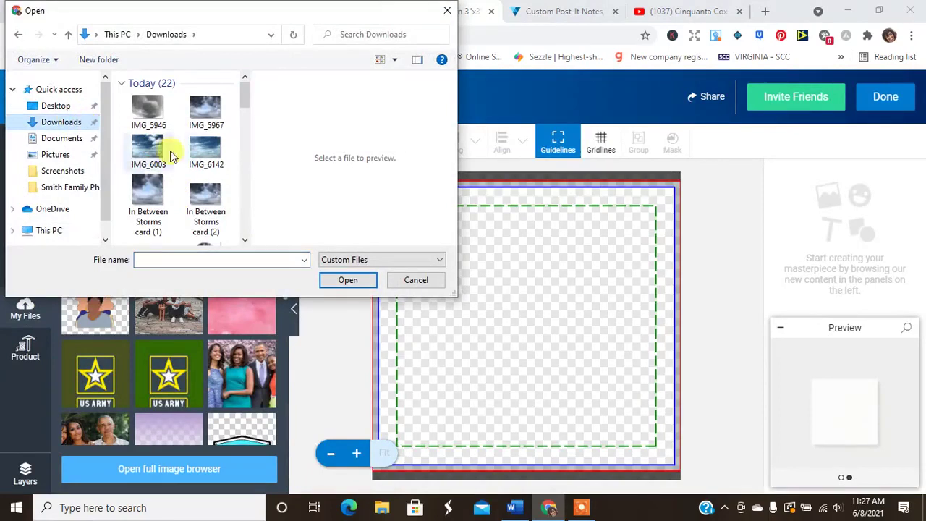
scroll(238, 192, "down", 3)
scroll(245, 199, "down", 3)
scroll(243, 199, "down", 3)
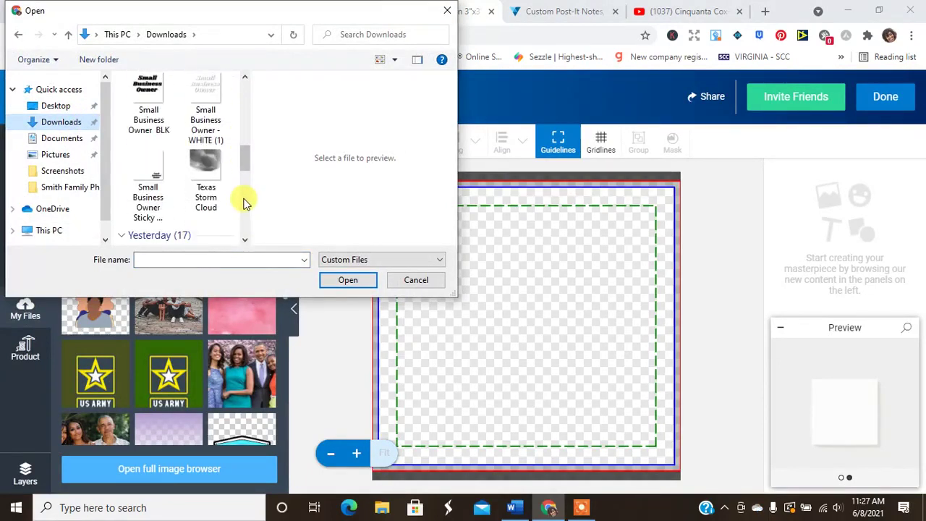
left_click(145, 189)
left_click(348, 280)
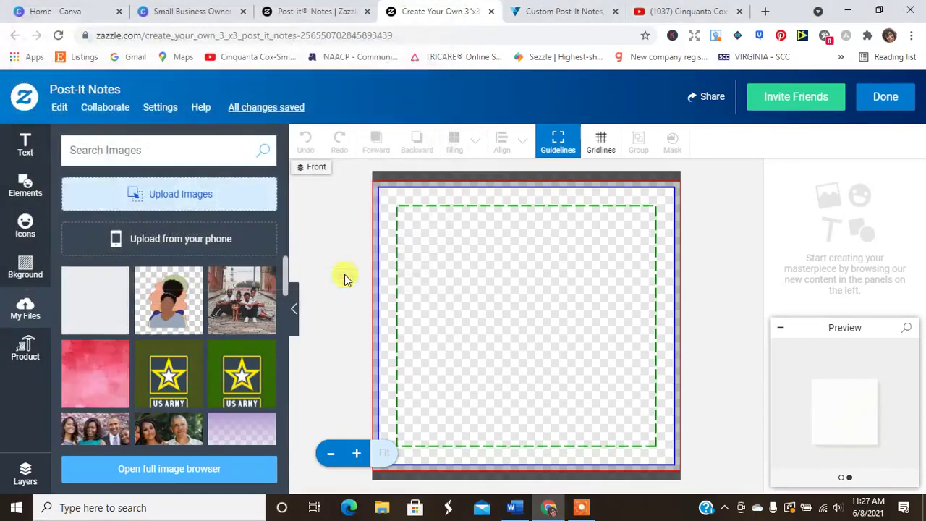
left_click(294, 311)
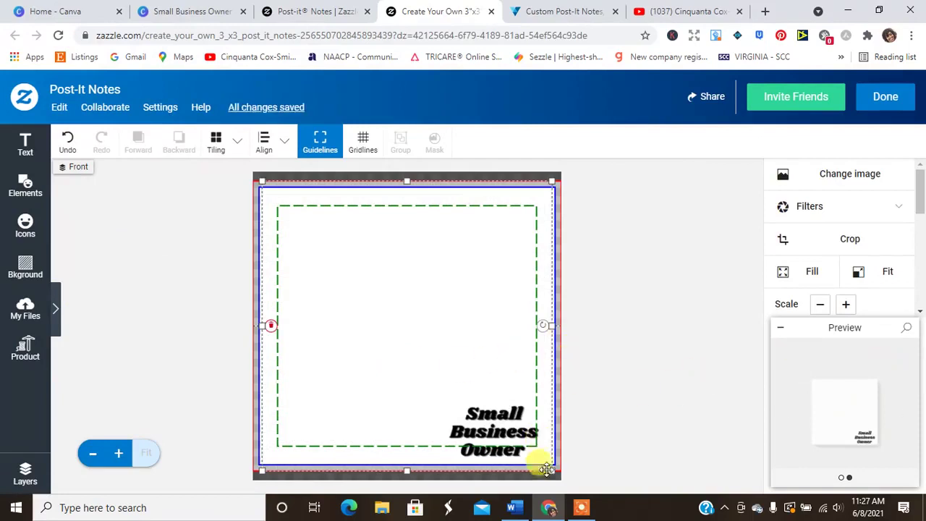
- Enlarge the image and shift it so its text sits lower right inside the safe area
left_click_drag(548, 468, 558, 498)
left_click_drag(532, 428, 495, 376)
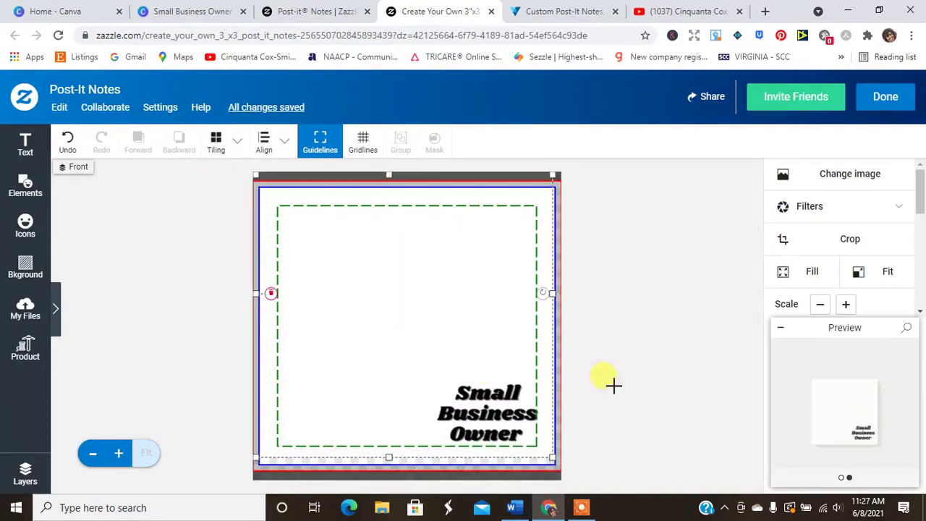
left_click(707, 391)
left_click_drag(527, 413, 521, 411)
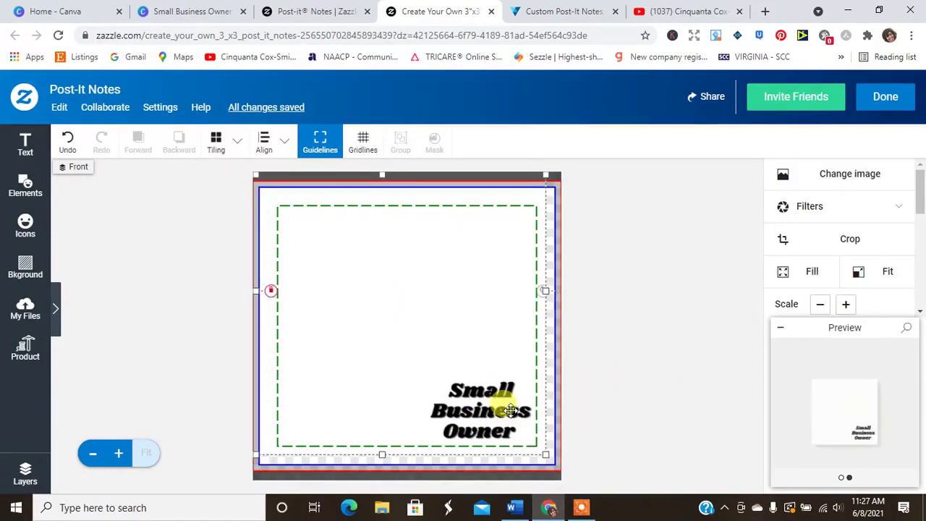
- Set the note's background colour to white
left_click(25, 268)
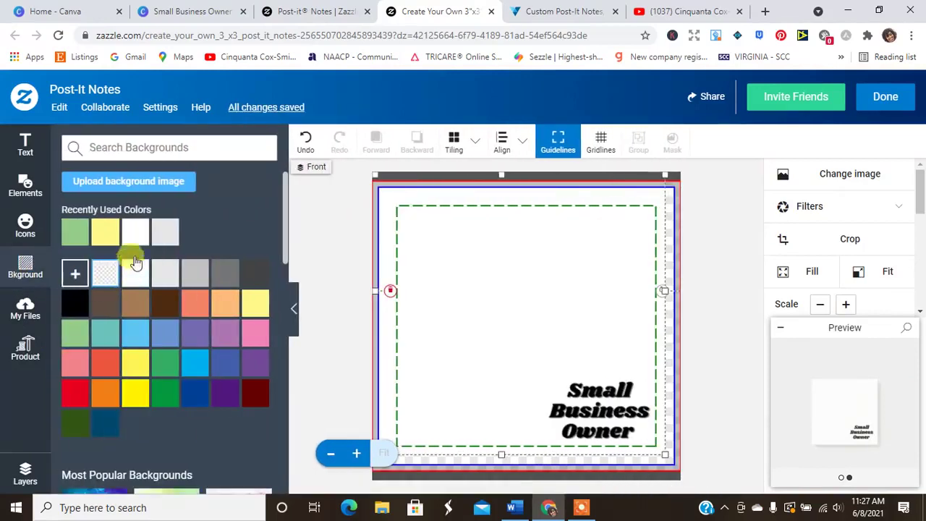
left_click(132, 233)
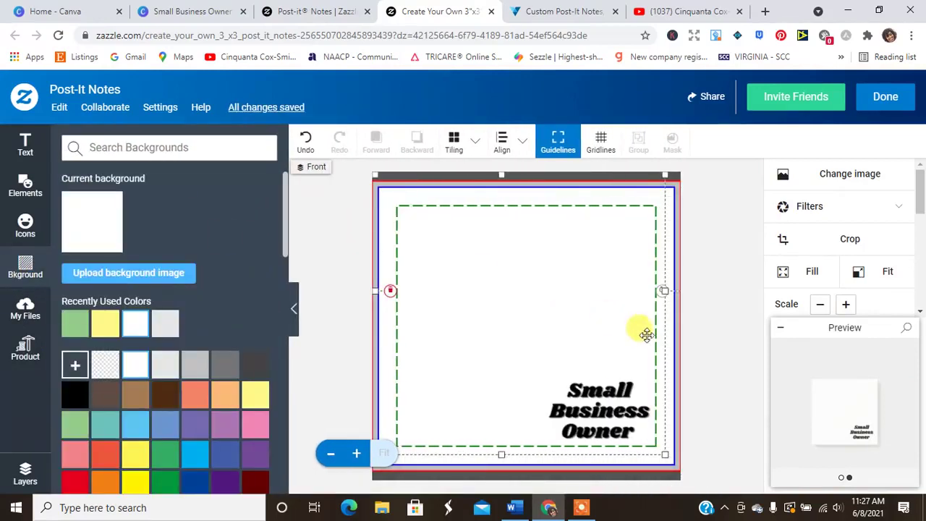
left_click(728, 366)
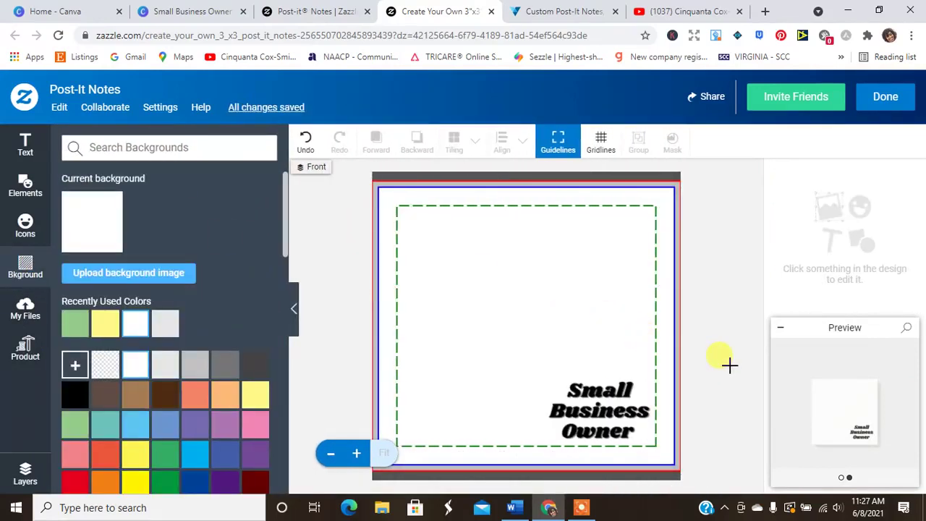
left_click(626, 402)
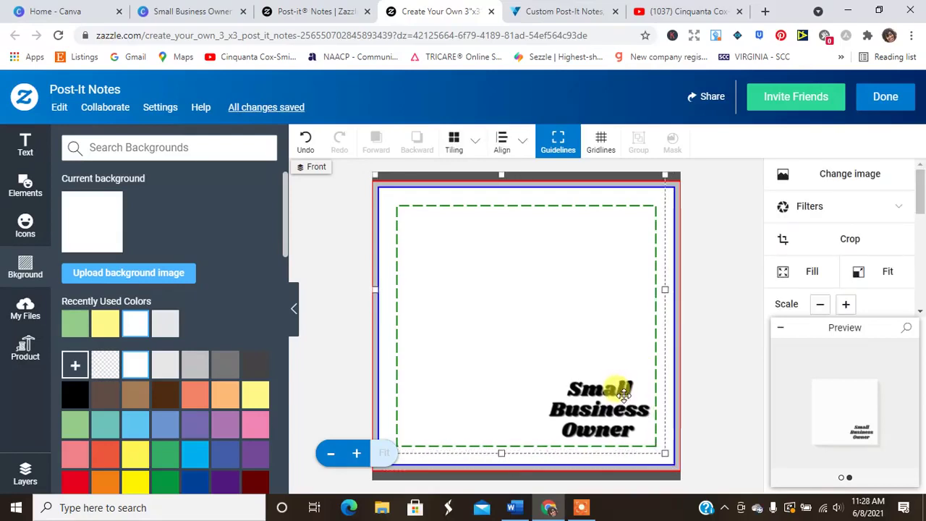
left_click(727, 395)
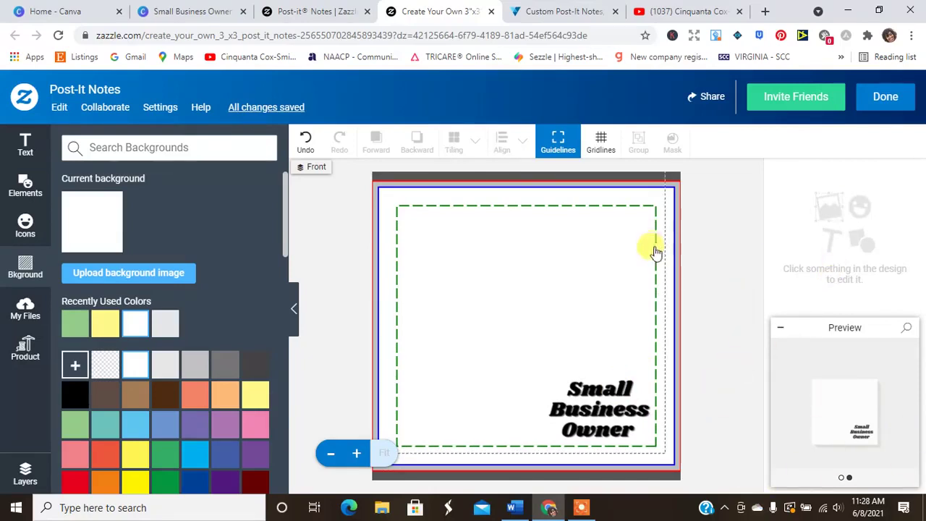
- Try a purple background, revert to white, and choose to sell the finished design
left_click(195, 426)
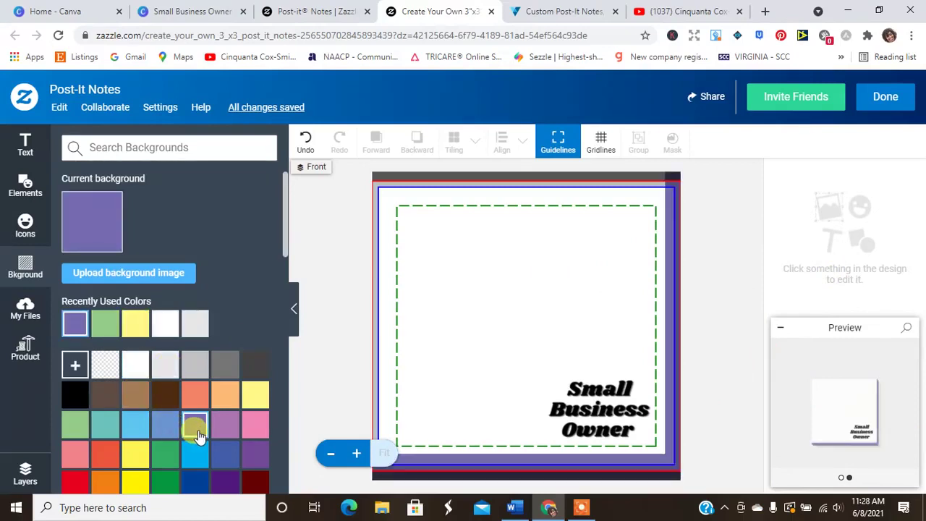
left_click(165, 323)
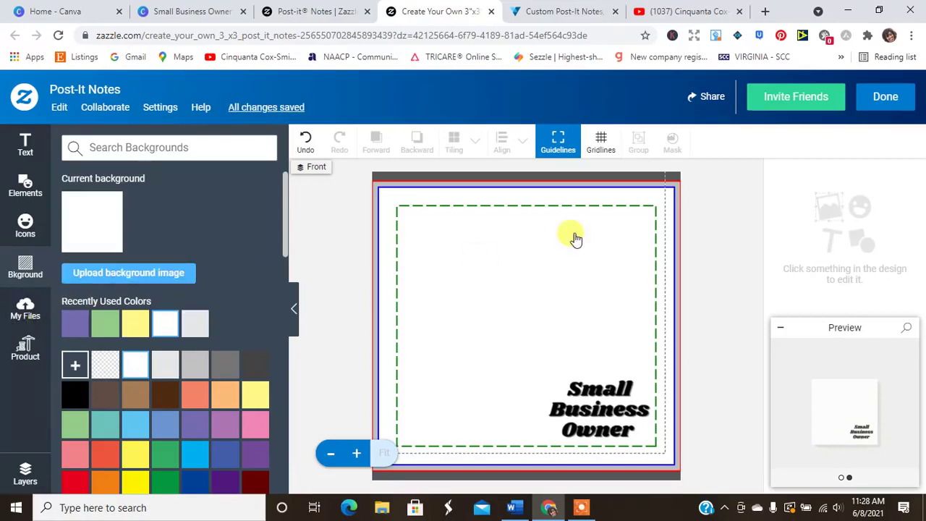
left_click(22, 183)
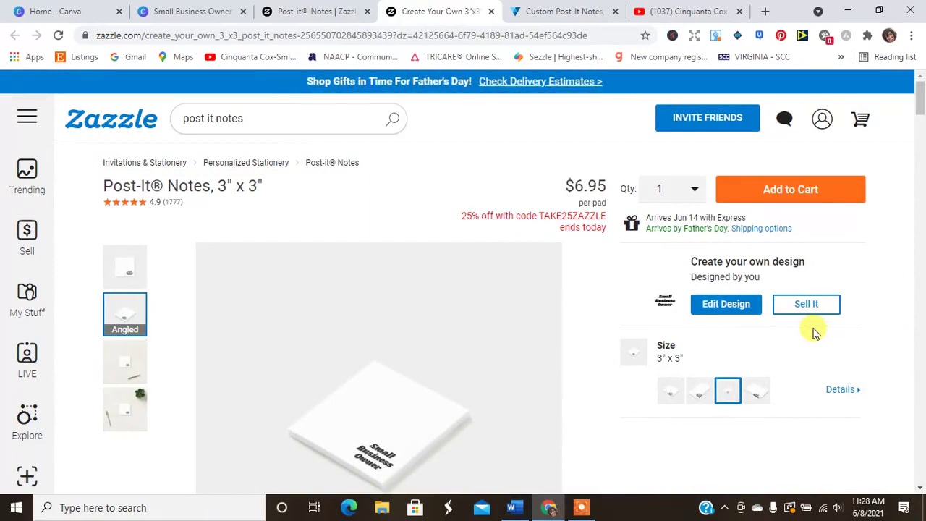
left_click(804, 306)
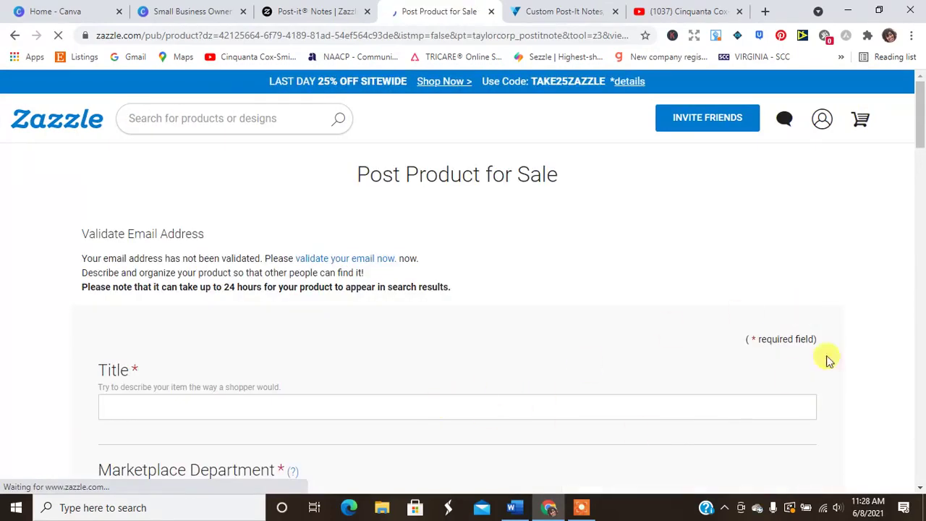
- Title the listing 'Small Business Owner Sticky Notes', choose the Post-it® Notes department, and begin the description
scroll(347, 182, "down", 3)
left_click(321, 210)
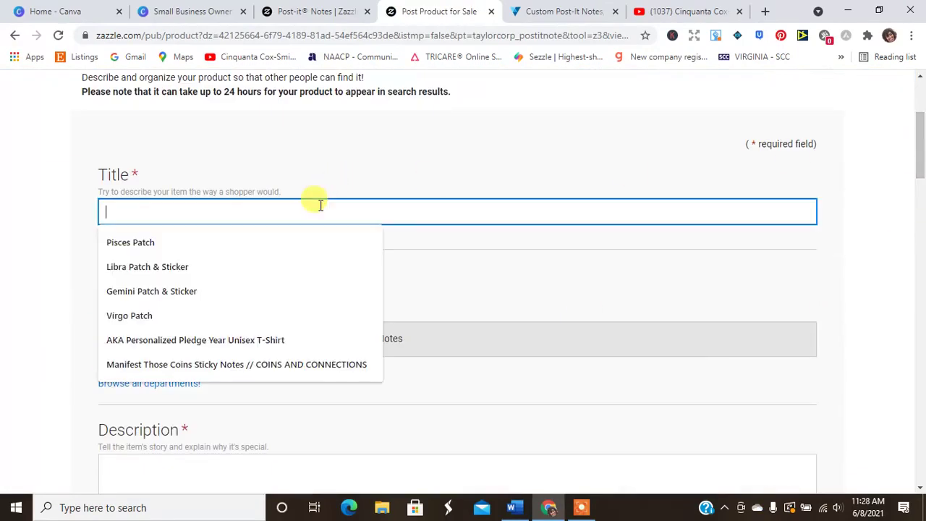
type("Small Business Owner Sticky Notes")
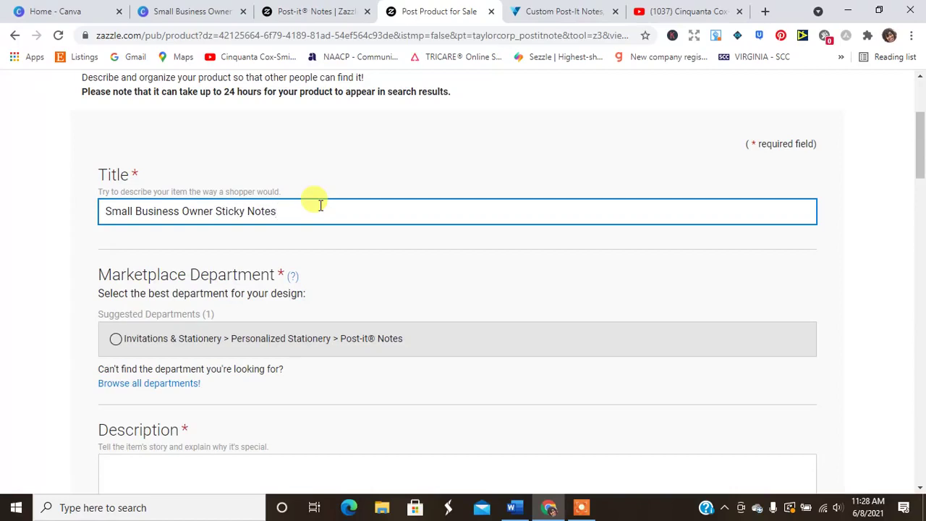
left_click(217, 246)
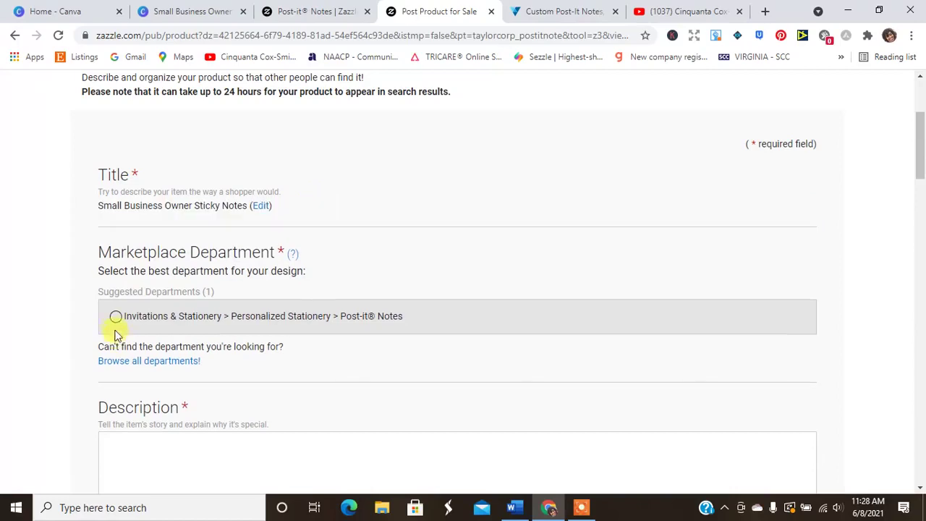
left_click(115, 318)
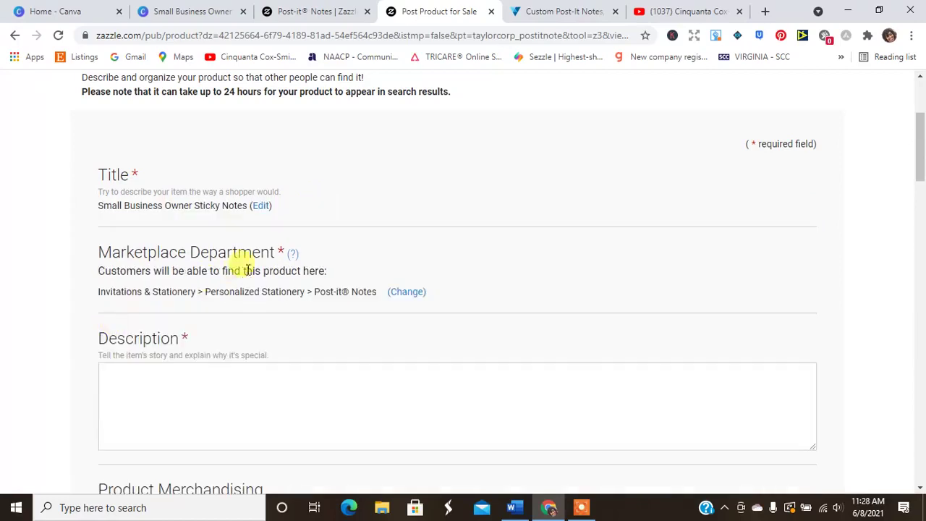
left_click(238, 424)
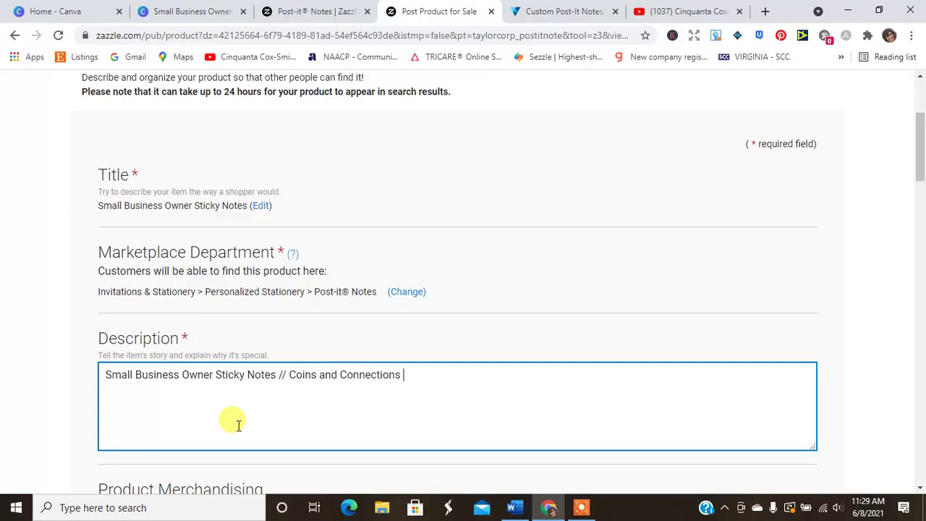
- Add the tags 'sticky notes', 'small business owner' and 'coins and connections' to the listing
left_click_drag(919, 114, 922, 203)
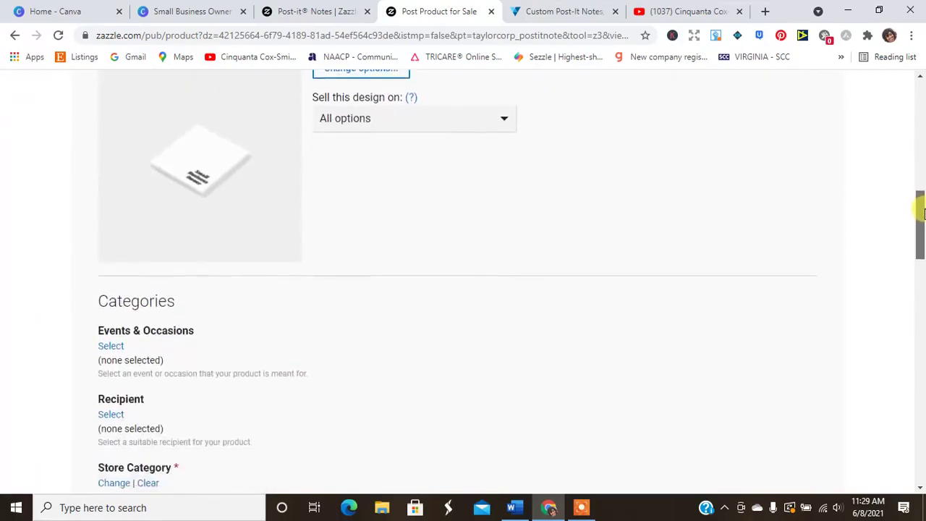
left_click_drag(923, 213, 920, 259)
left_click(171, 288)
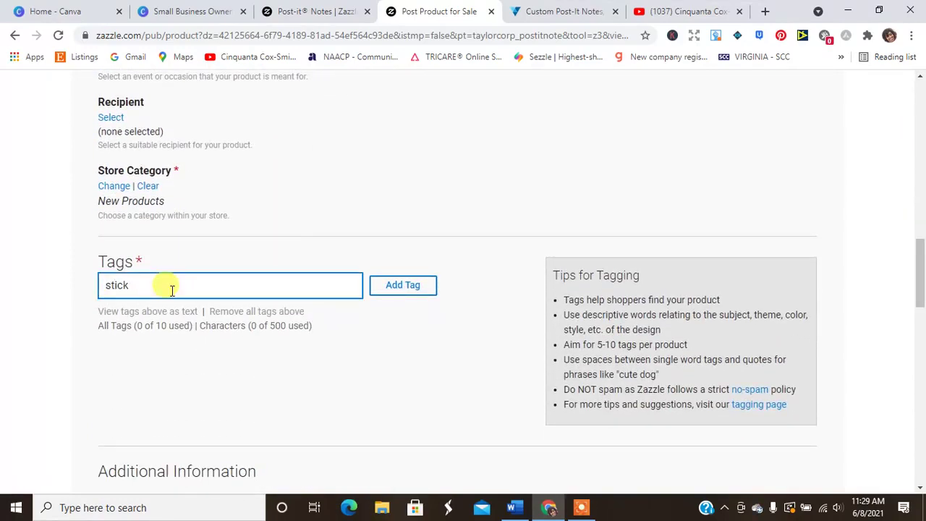
type("sticky notes")
key("Return")
type("small business")
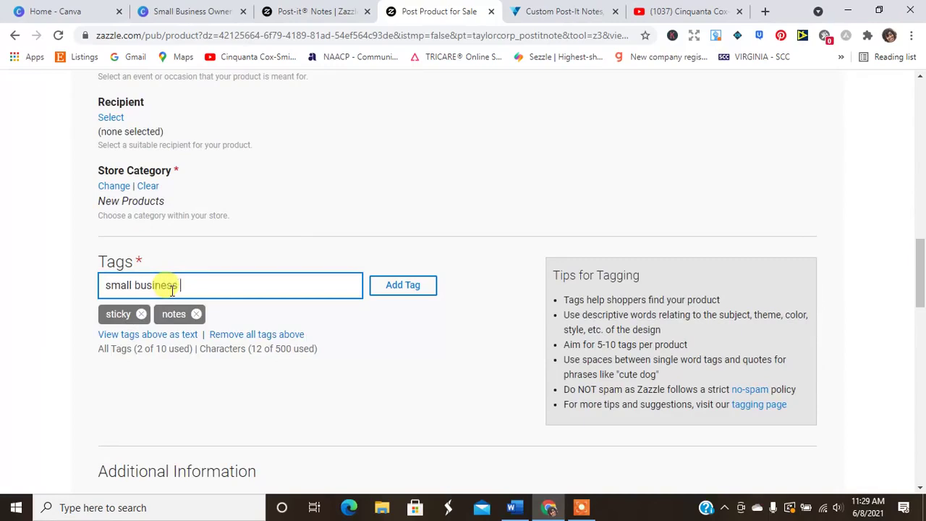
type(" owner")
key("Return")
type("coins and c")
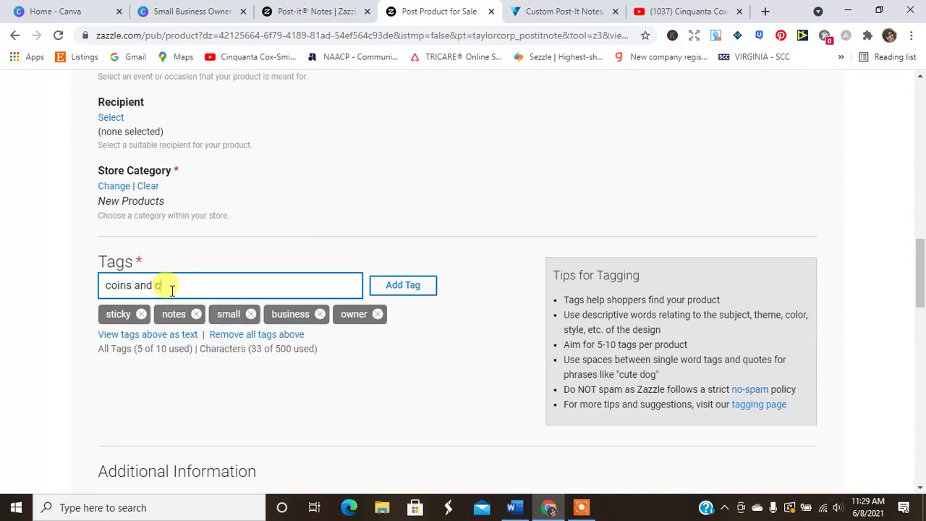
type("onnections")
key("Return")
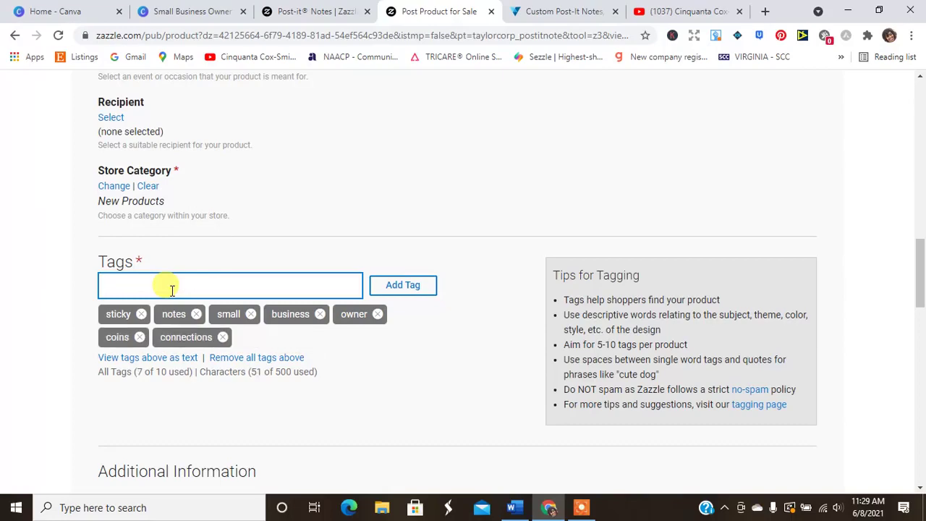
- Rate the product for a G audience and change the royalty percentage to 6%
left_click_drag(920, 307, 922, 358)
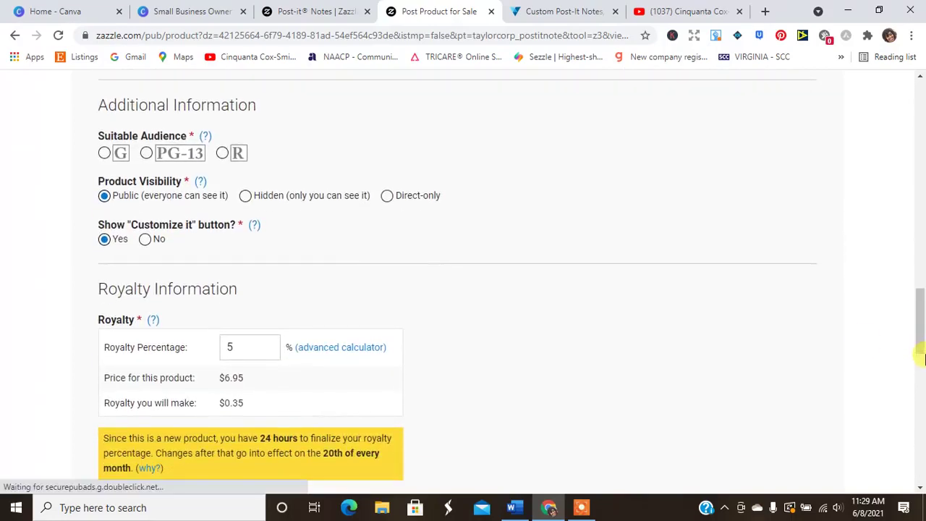
left_click(104, 154)
left_click(241, 345)
left_click_drag(241, 344, 223, 346)
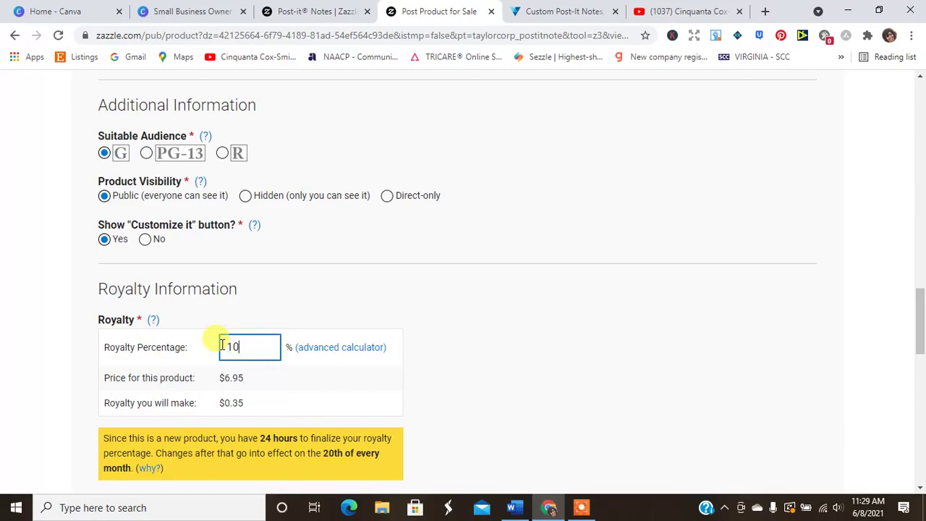
left_click(343, 389)
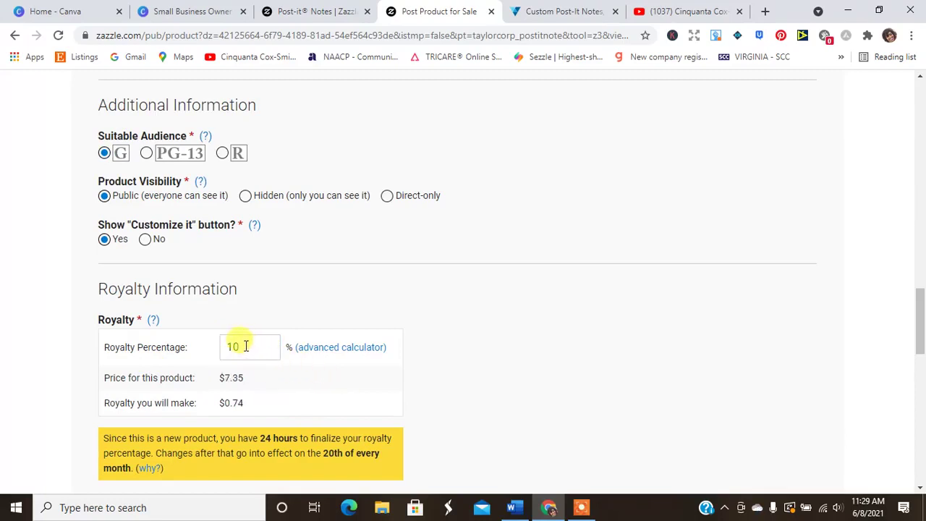
left_click_drag(245, 347, 170, 348)
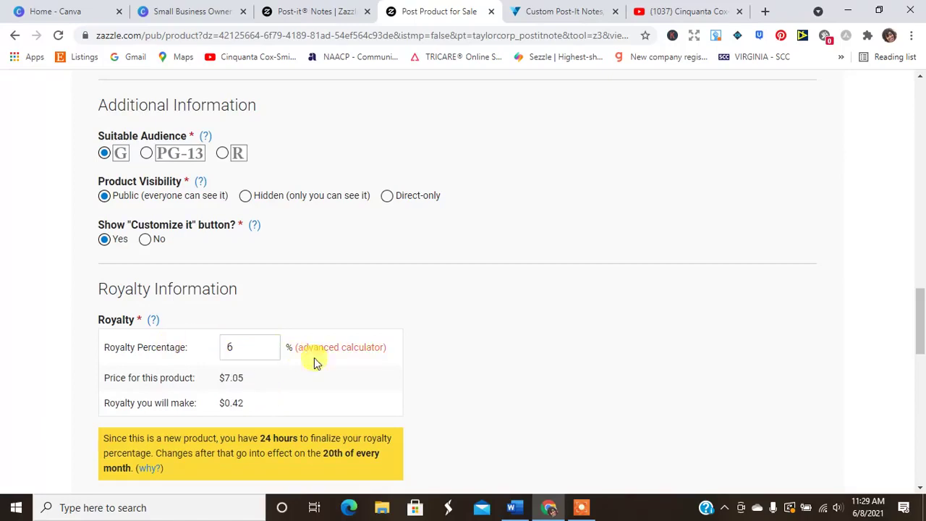
- Agree to the publishing rights statement and post the sticky notes for sale
scroll(923, 315, "down", 3)
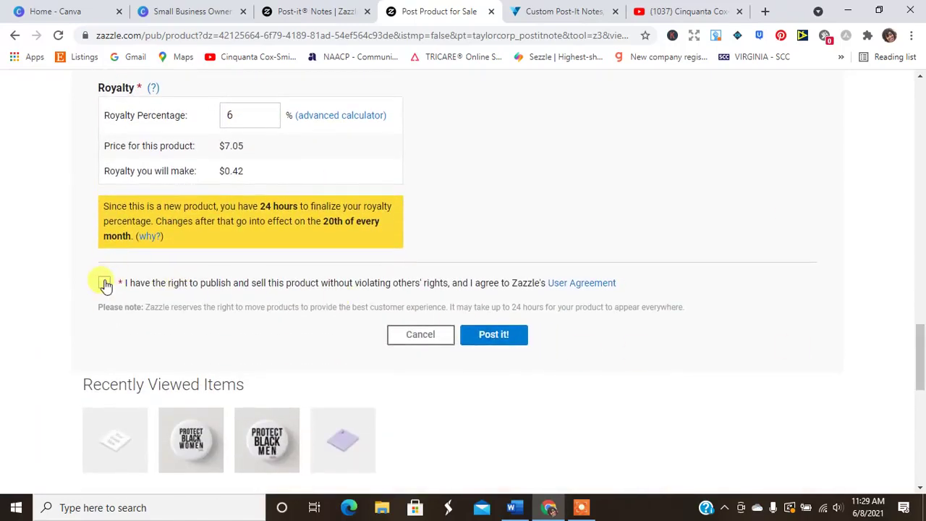
left_click(105, 283)
left_click(505, 342)
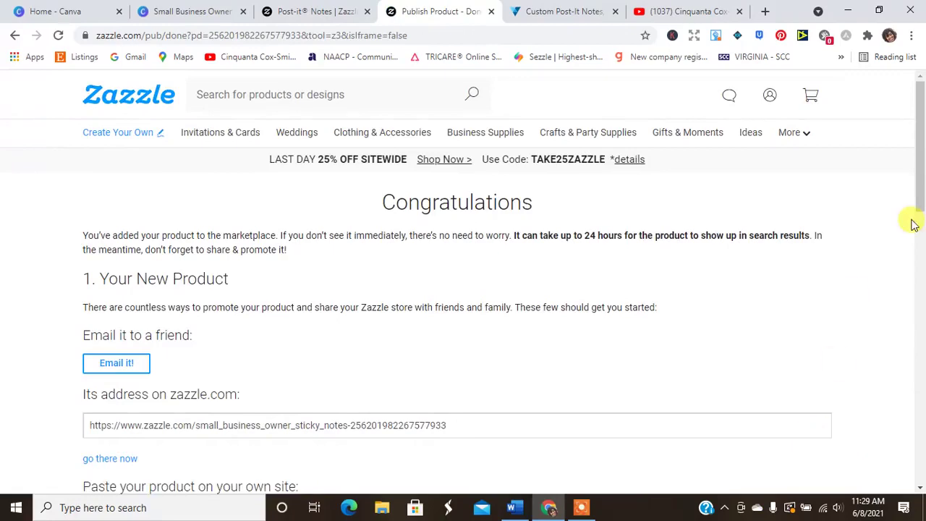
left_click_drag(922, 154, 755, 97)
mouse_move(771, 104)
- On Vistaprint's Custom Post-it Notes page, start designing and choose to upload a complete design
left_click(517, 11)
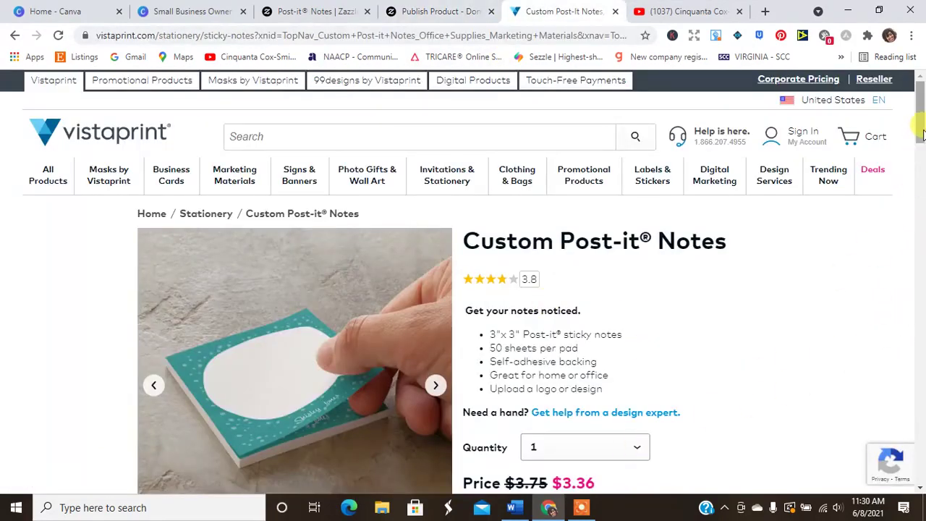
left_click_drag(922, 135, 923, 153)
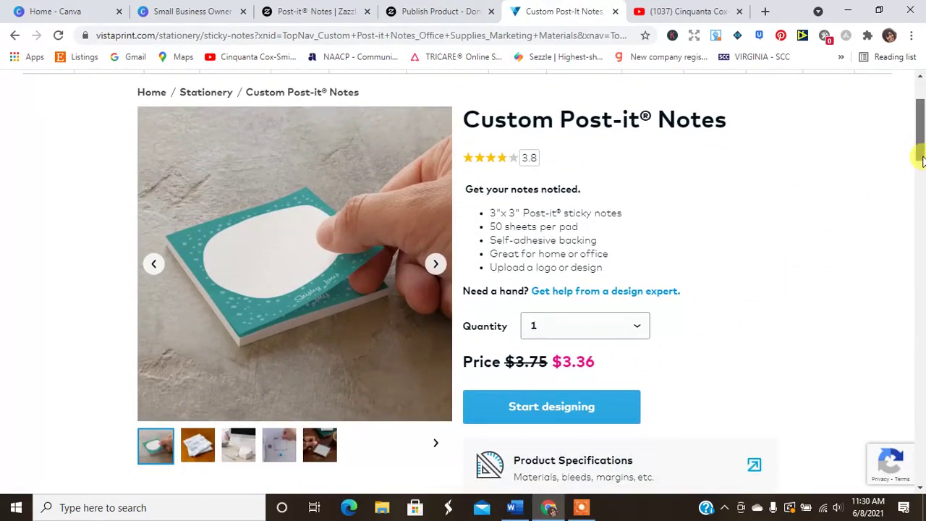
left_click_drag(922, 156, 922, 155)
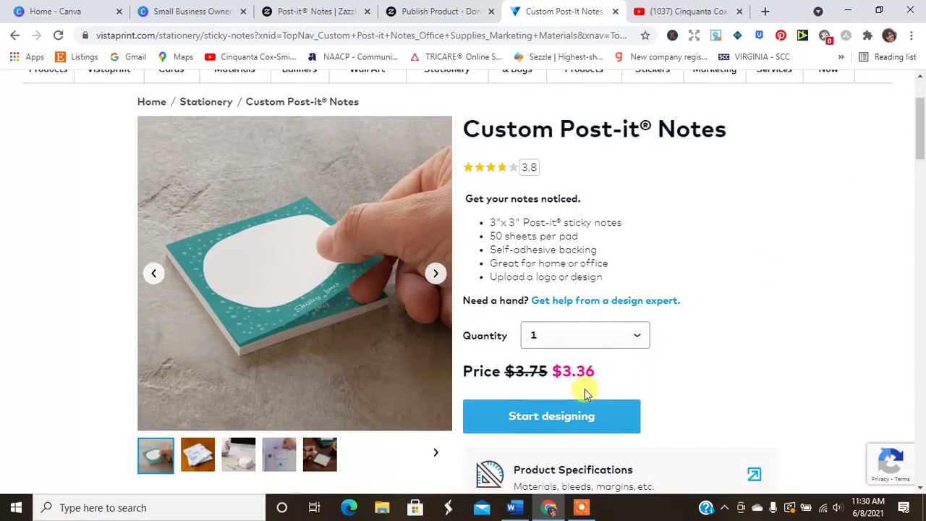
left_click(540, 425)
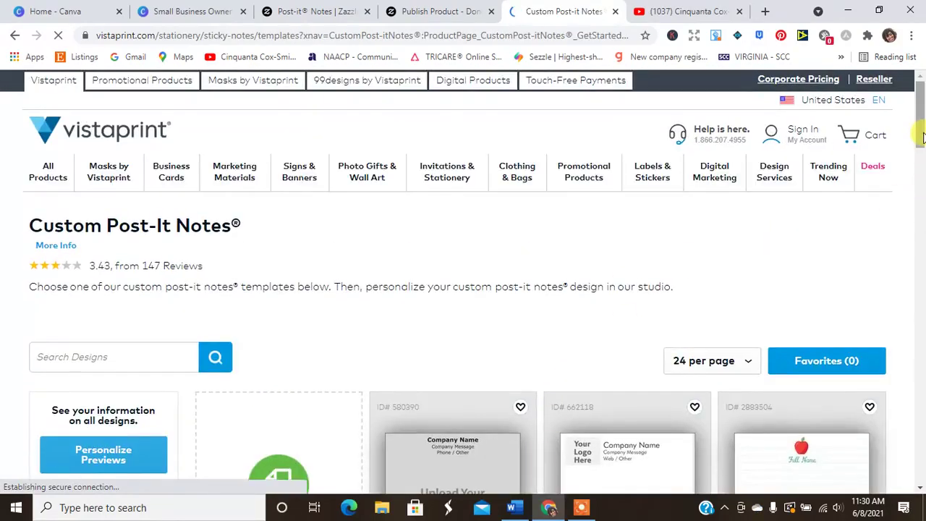
scroll(919, 145, "down", 3)
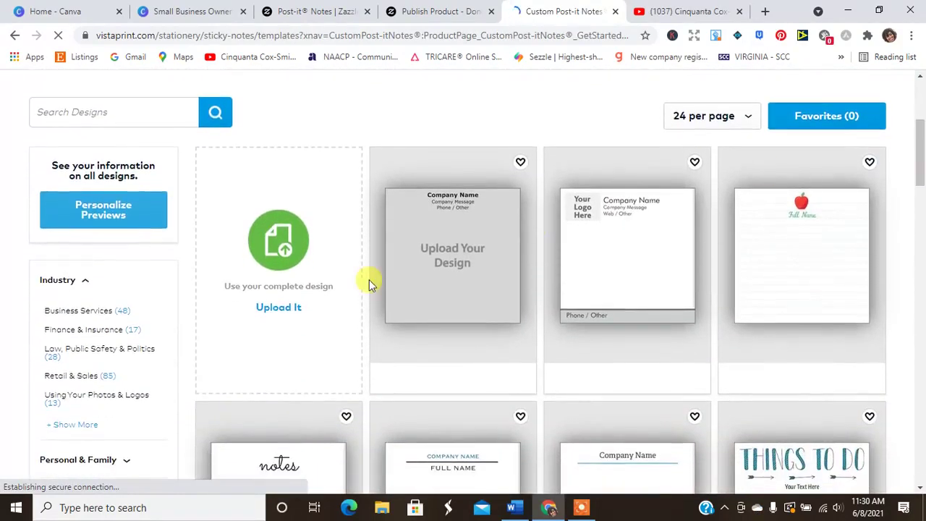
left_click(283, 309)
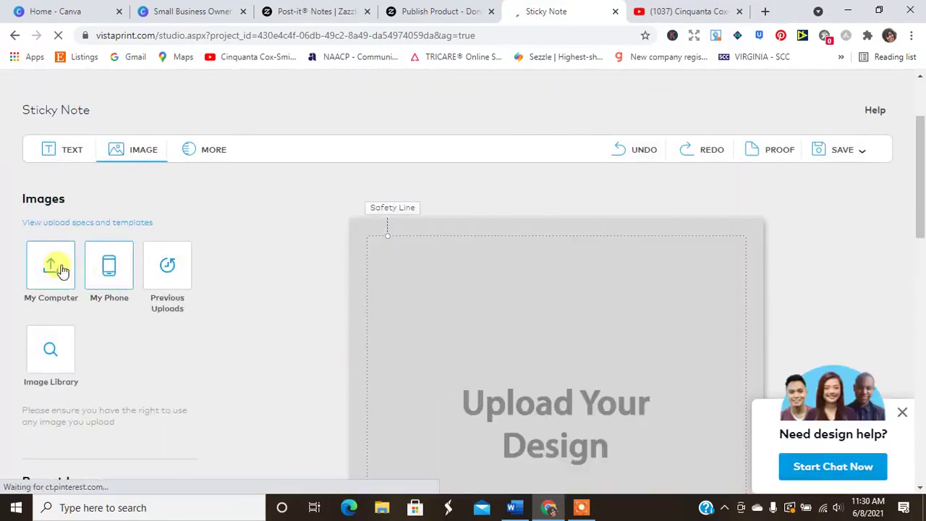
- Upload the Small Business Owner sticky note image from the Downloads folder
left_click(50, 265)
left_click(74, 121)
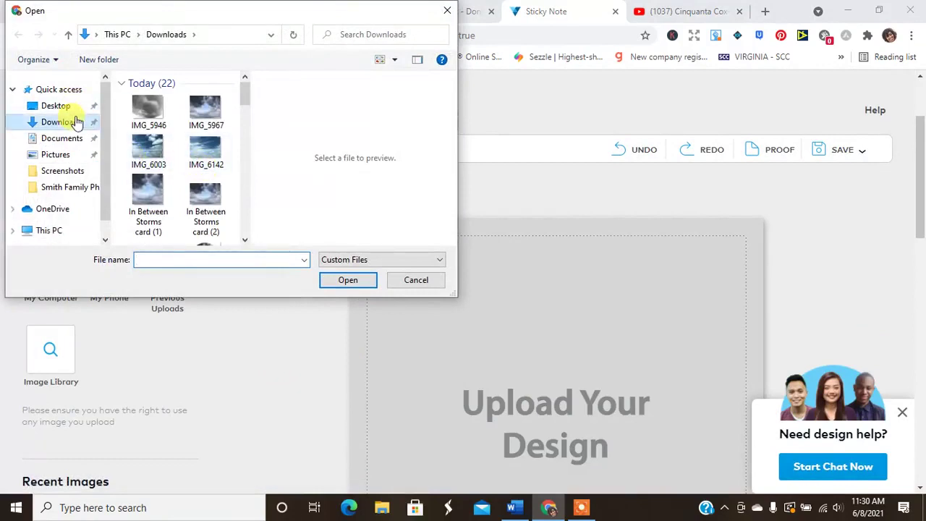
scroll(244, 207, "down", 4)
scroll(244, 207, "down", 5)
left_click(150, 186)
left_click(357, 282)
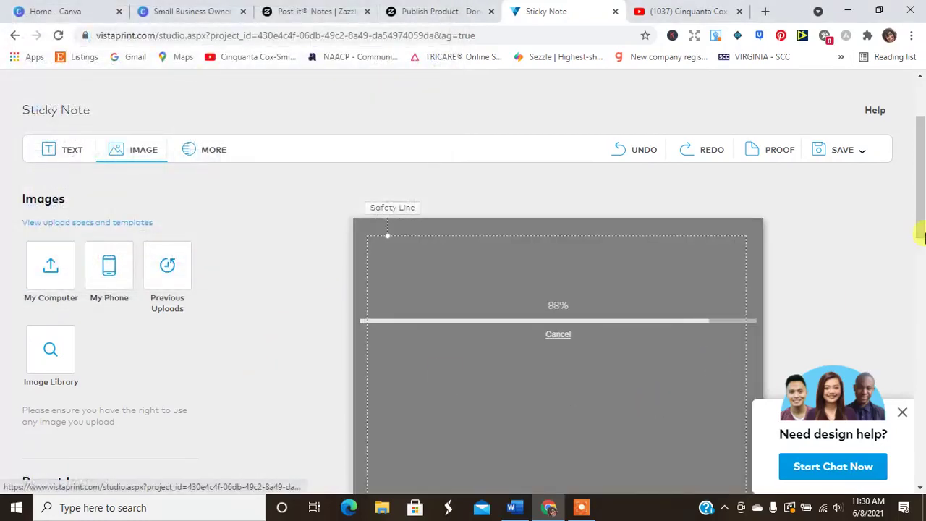
- Shrink the image and move it into the sticky note's lower-right corner
left_click(904, 409)
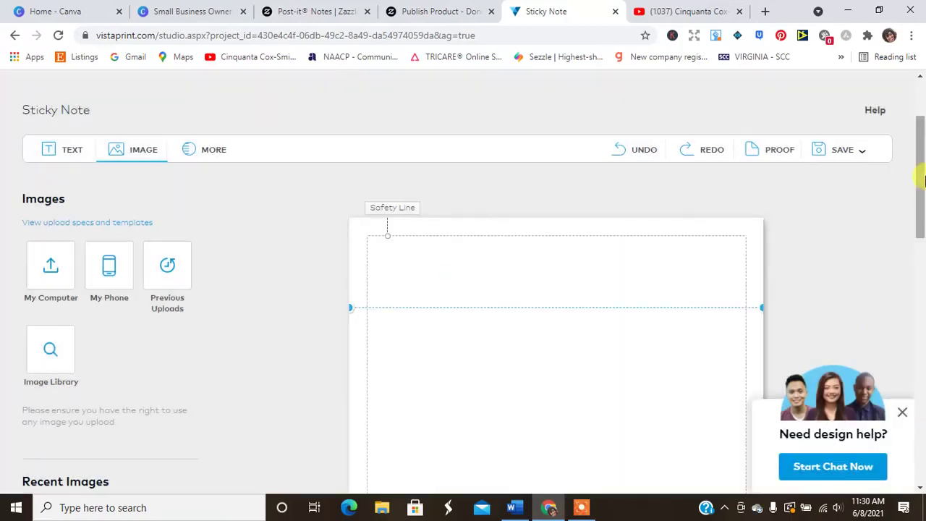
scroll(918, 166, "down", 3)
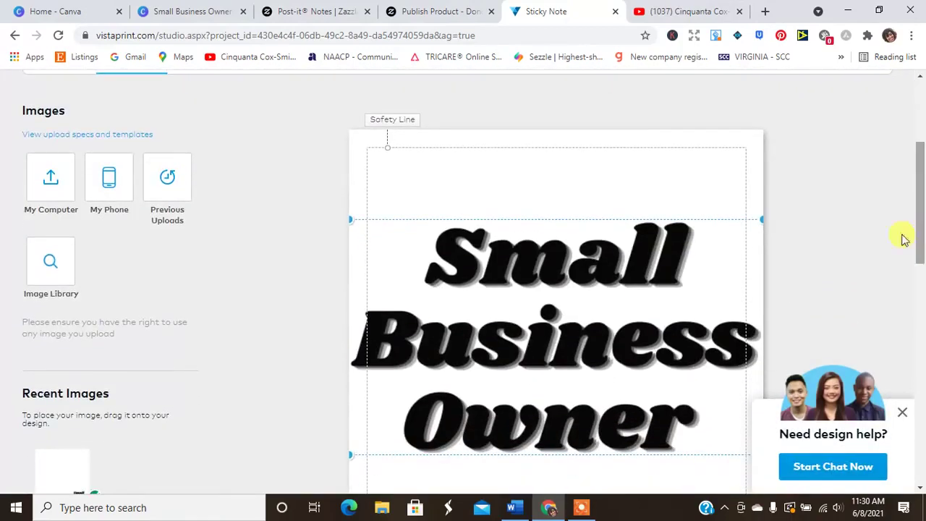
left_click_drag(396, 215, 600, 360)
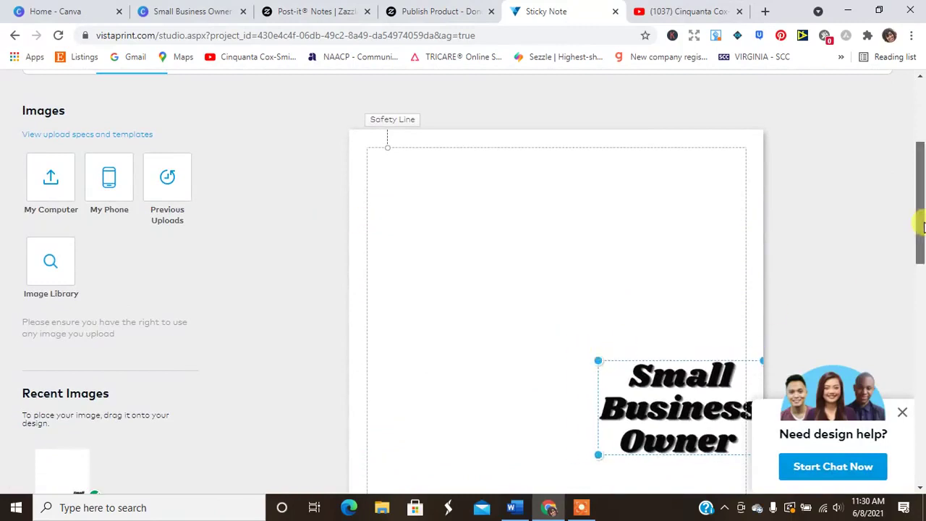
left_click_drag(922, 228, 923, 274)
left_click_drag(682, 265, 657, 325)
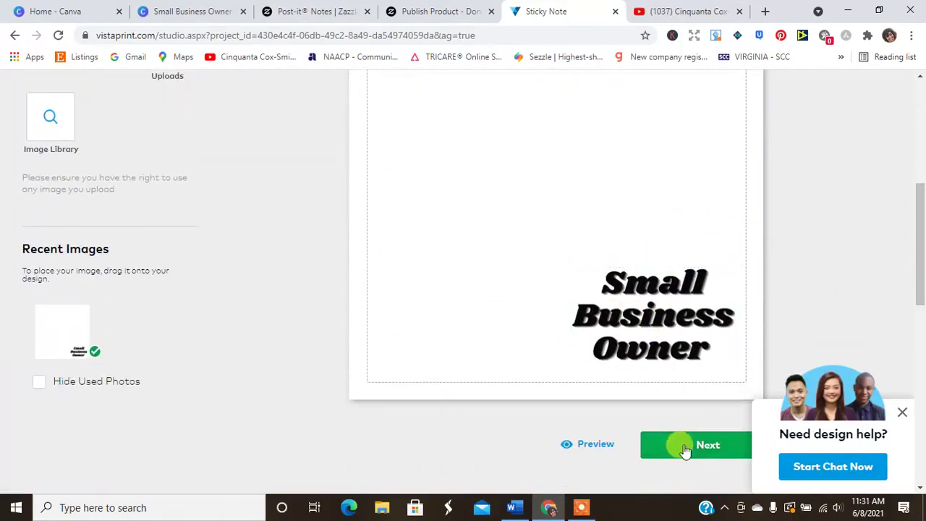
- Preview the sticky note, then approve the design in Review & Purchase
left_click(594, 447)
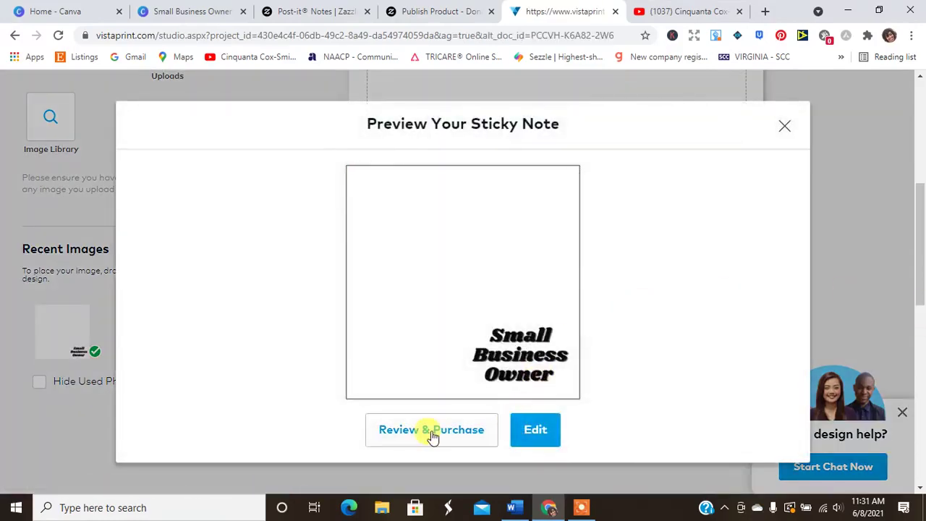
left_click(432, 431)
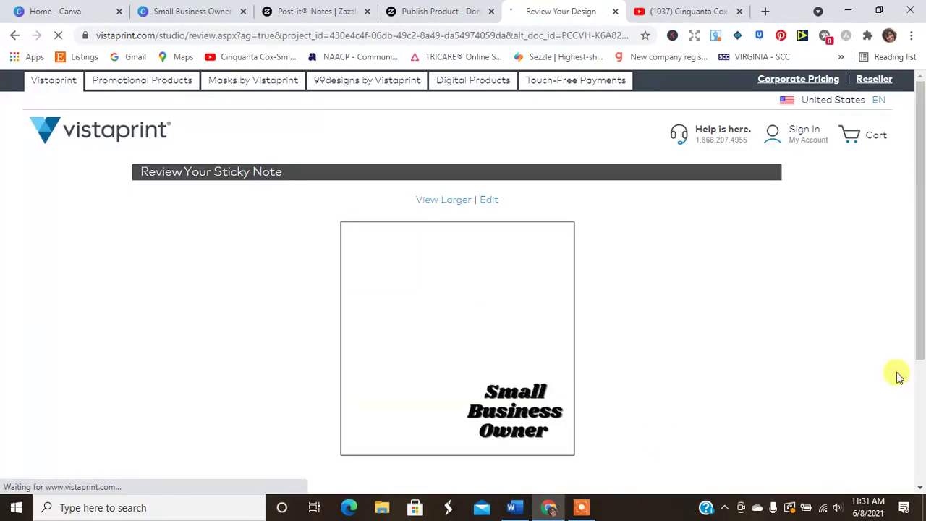
left_click_drag(919, 169, 919, 280)
left_click(482, 243)
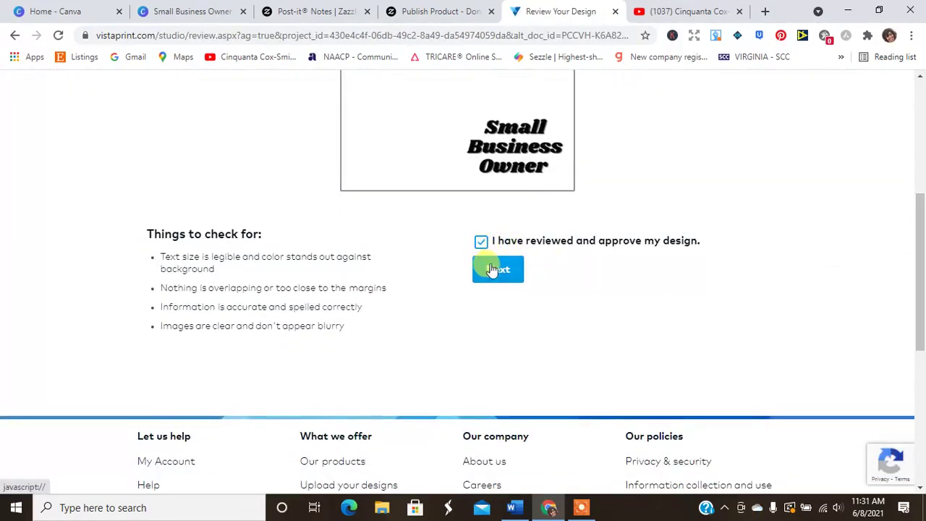
left_click(497, 269)
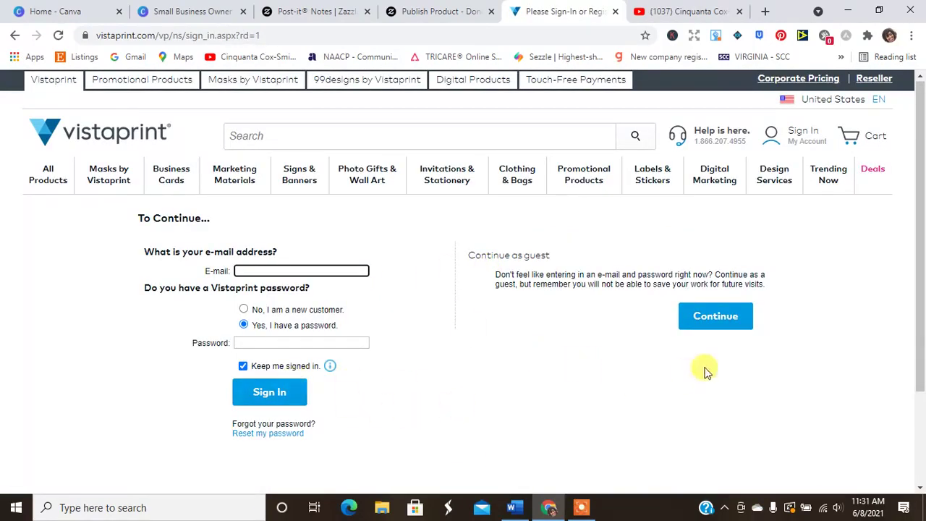
- Continue as a guest so the sticky notes land in the cart
left_click(720, 327)
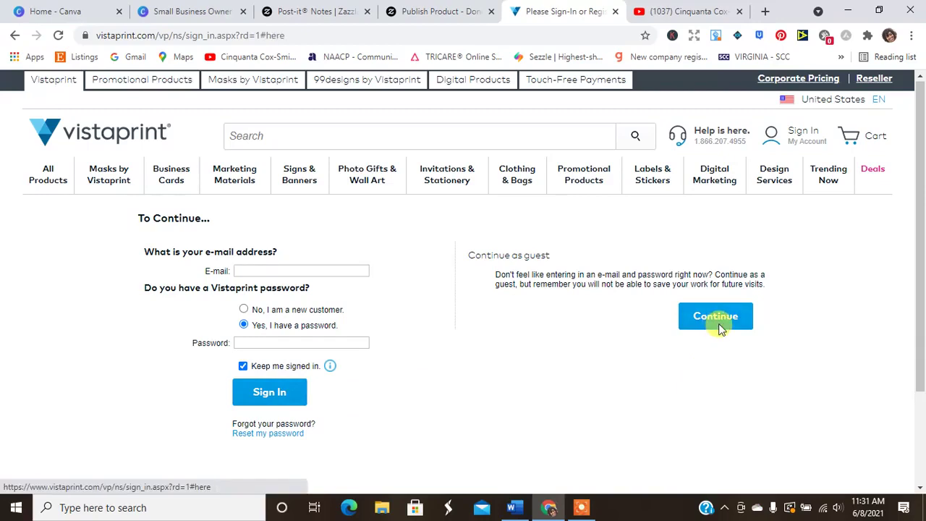
left_click(715, 325)
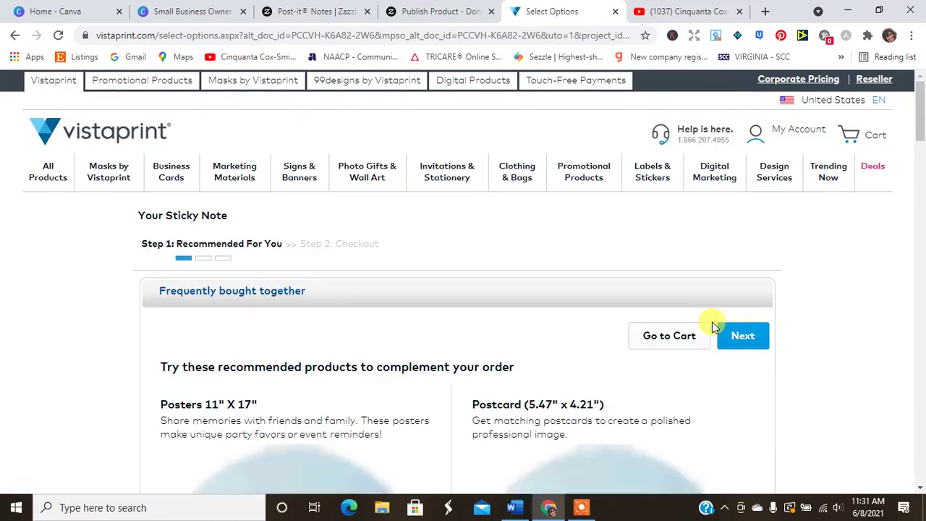
scroll(921, 174, "down", 1)
- In the cart, dismiss the Capital One Shopping popup and set the Sticky Notes quantity to 5
left_click(663, 254)
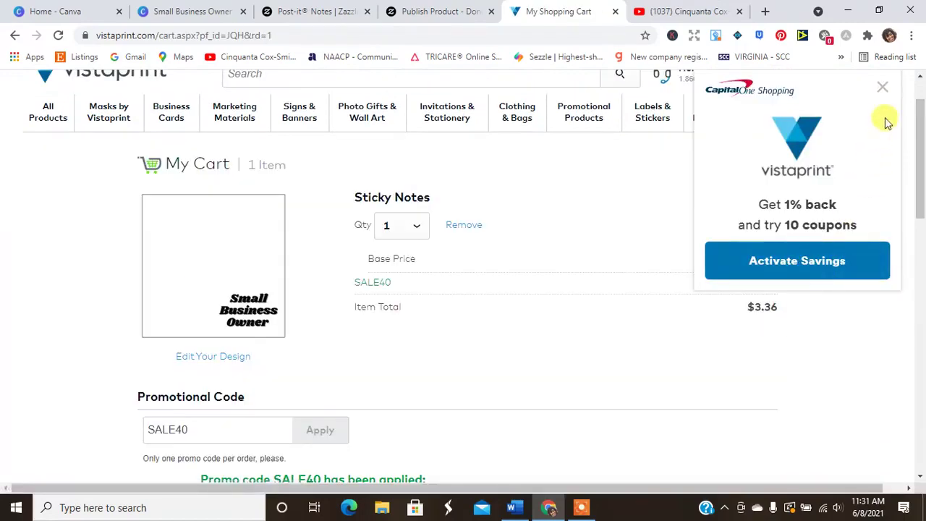
left_click(883, 87)
left_click_drag(923, 148, 904, 149)
left_click(421, 238)
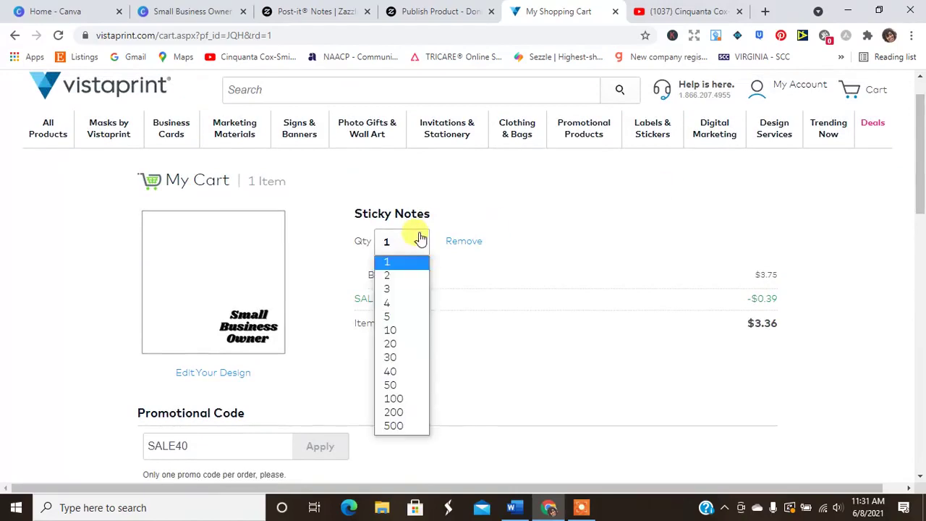
left_click(385, 316)
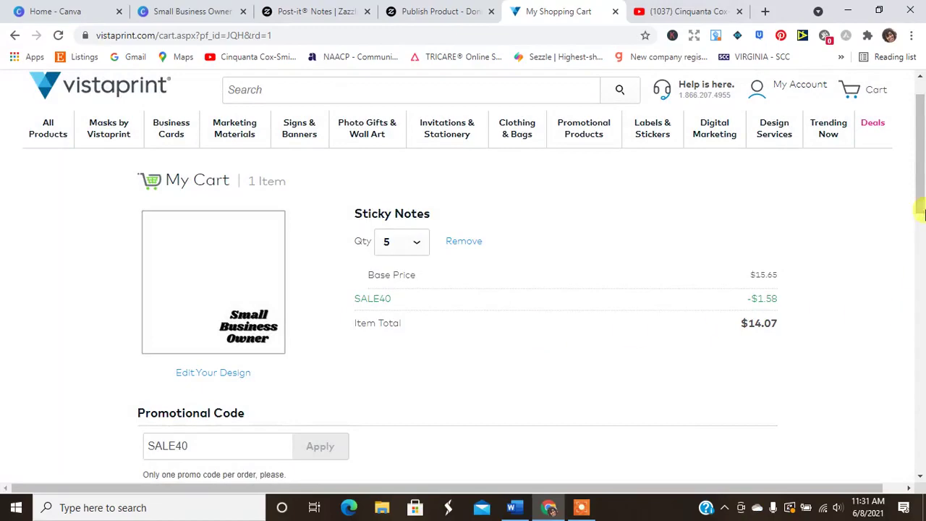
left_click_drag(922, 172, 922, 149)
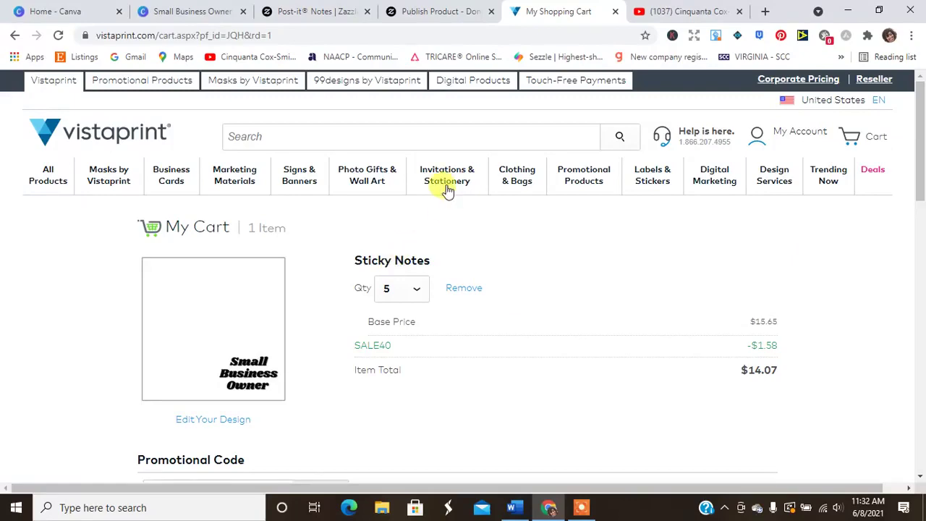
- Return to the Coins And Connections YouTube channel's home page
left_click(658, 10)
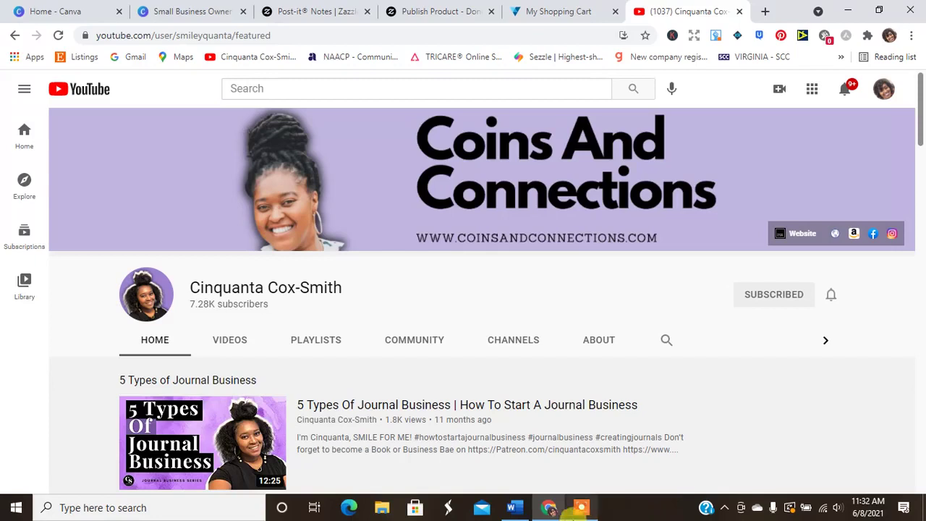
left_click(579, 510)
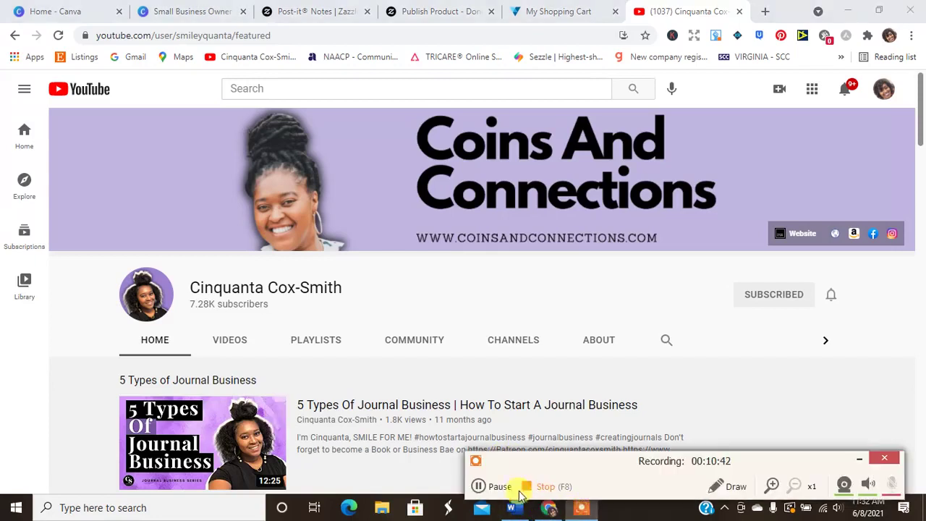